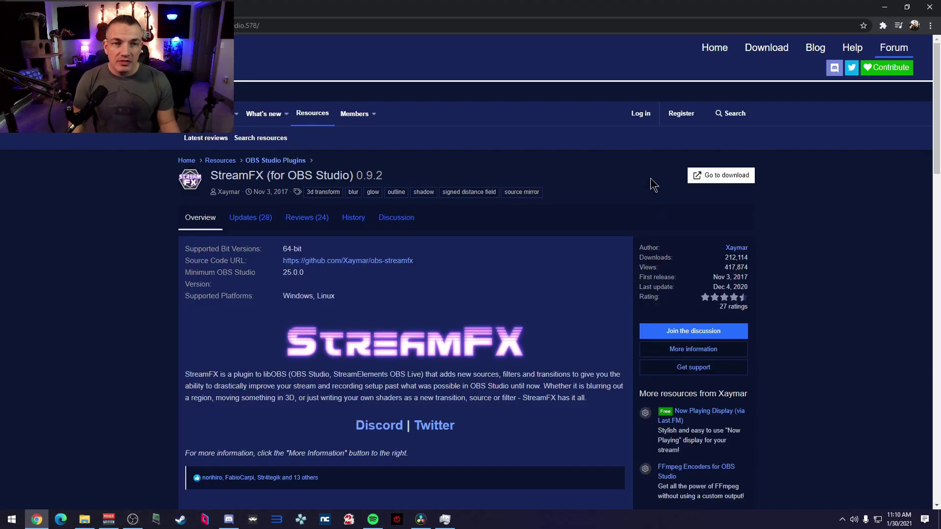
# Download and save streamfx-windows2019-0.9.2.0-c6fb402d.exe from the StreamFX 0.9.2 release assets
pyautogui.click(716, 176)
pyautogui.scroll(-10, 701, 187)
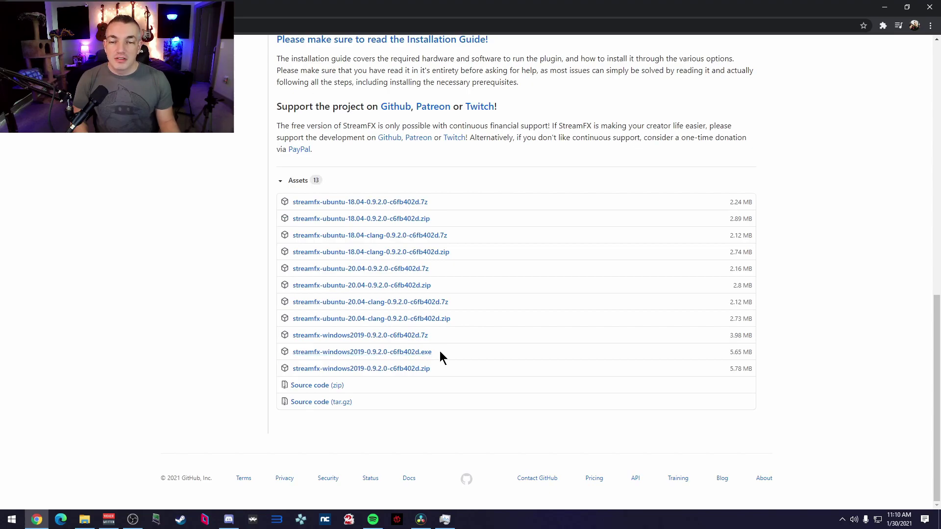
pyautogui.click(396, 353)
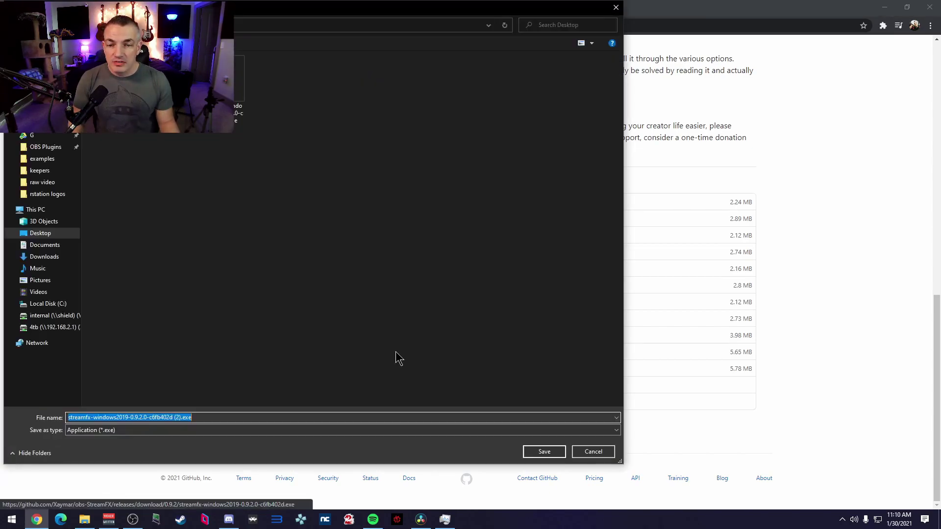
pyautogui.click(553, 454)
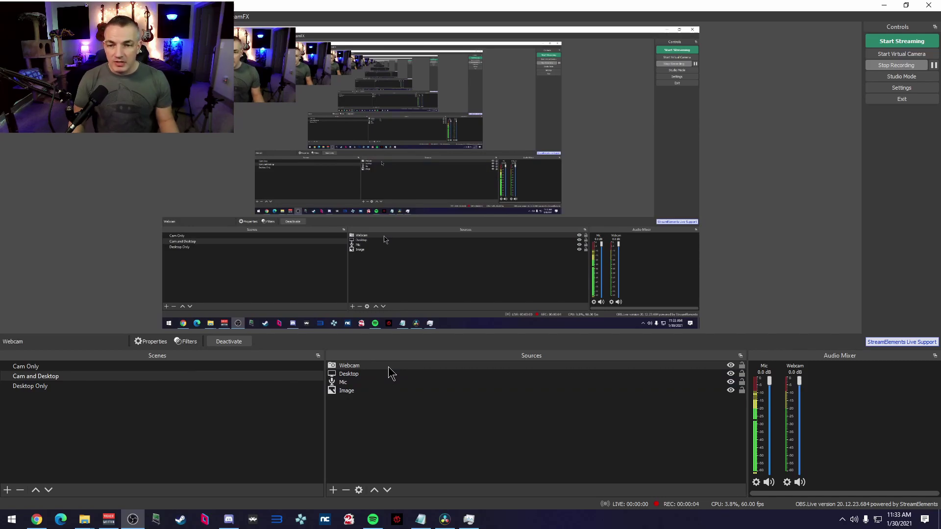
# Add a User-defined shader effect filter named 'Rainbow' to the Webcam source
pyautogui.rightClick(389, 368)
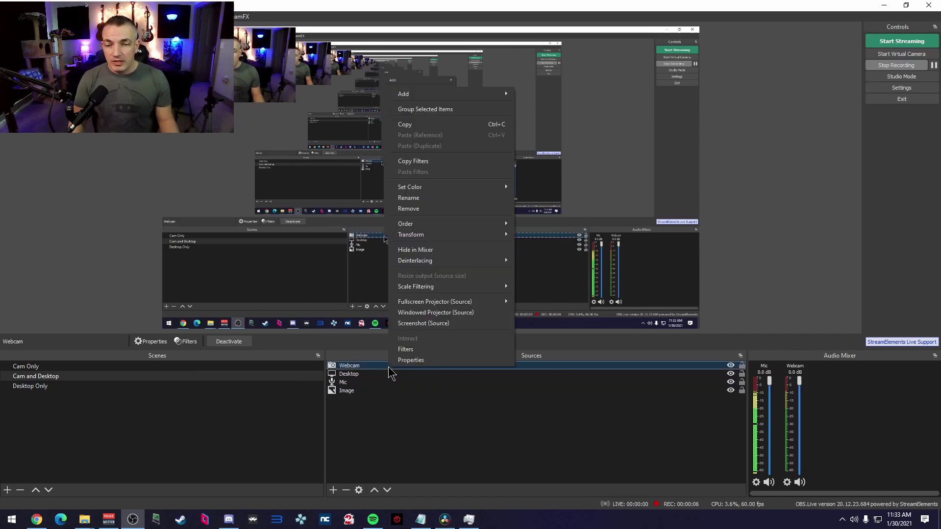
pyautogui.click(417, 349)
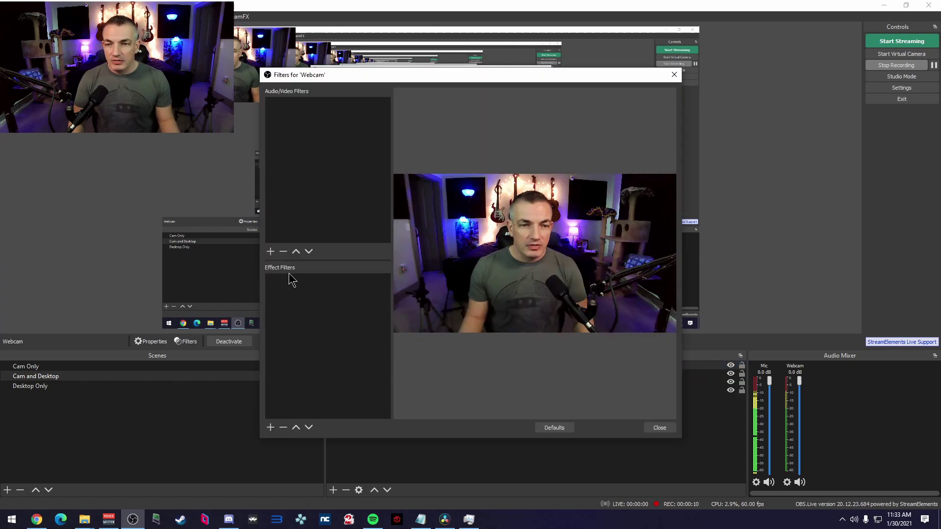
pyautogui.click(271, 427)
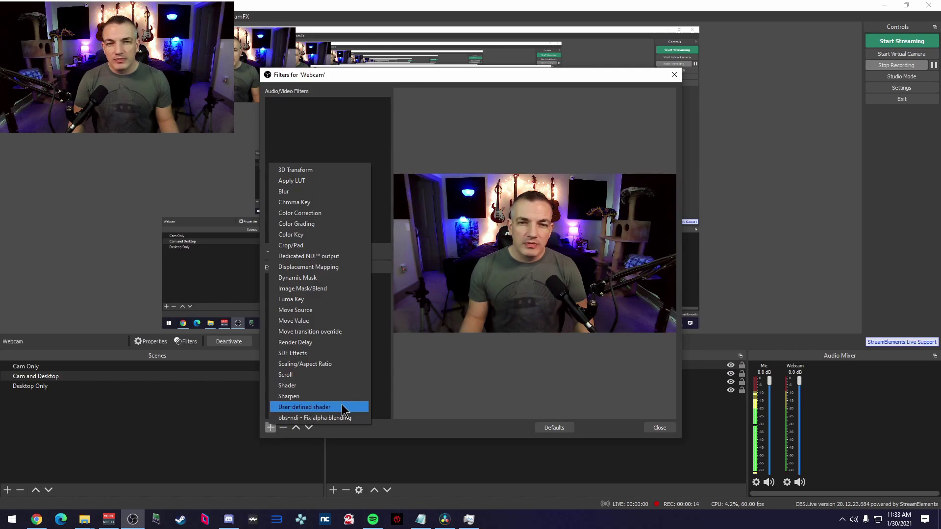
pyautogui.click(342, 407)
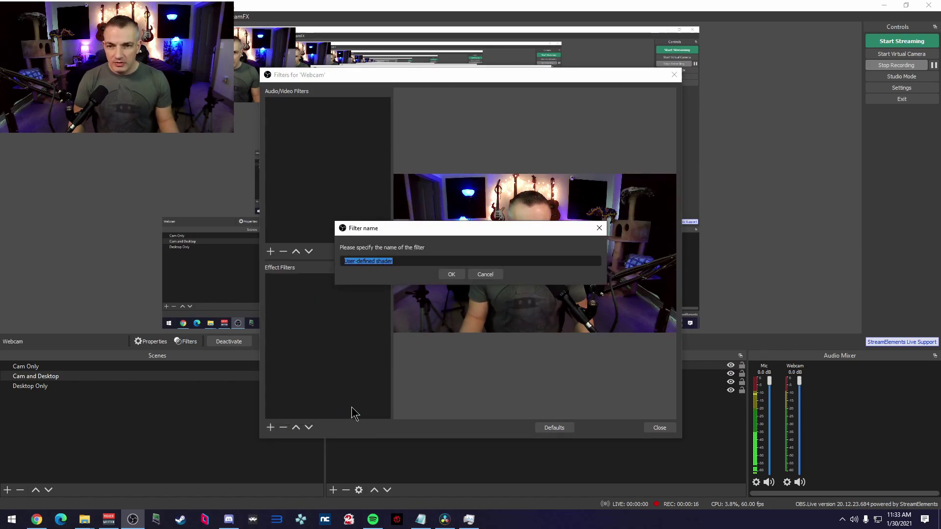
pyautogui.write('Rainbow')
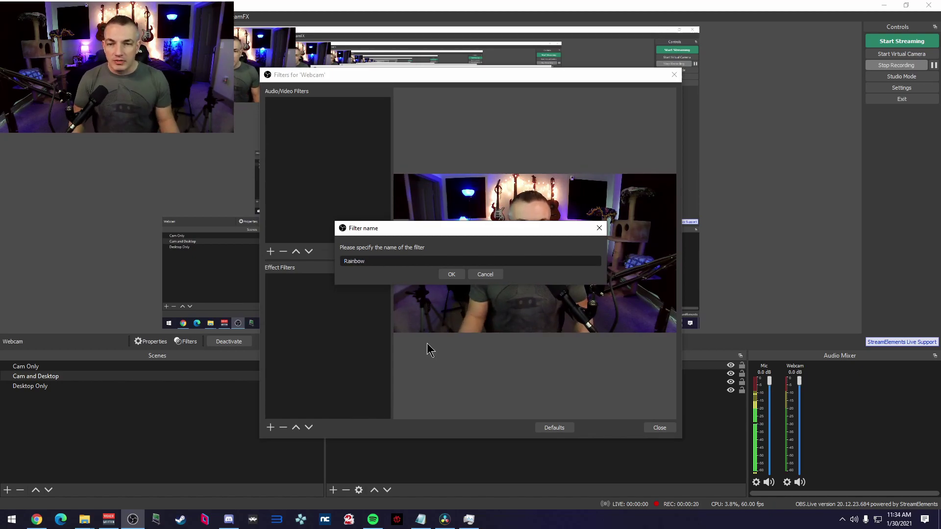
pyautogui.click(451, 275)
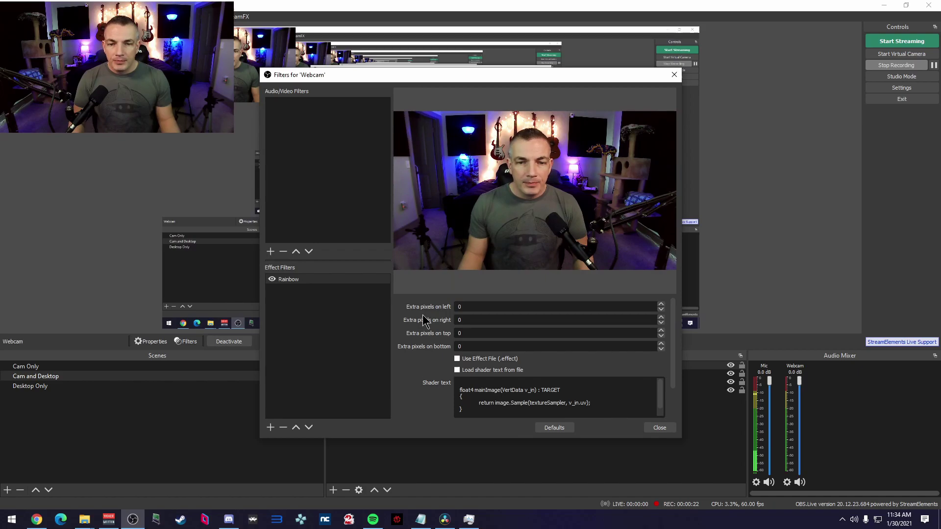
# Make the Rainbow filter load its shader text from examples\rainbow.shader
pyautogui.click(457, 370)
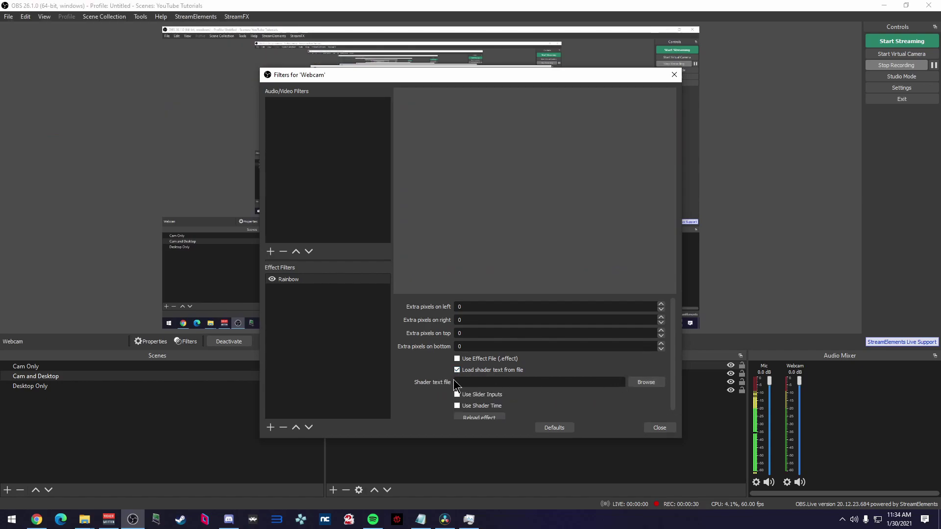
pyautogui.click(646, 383)
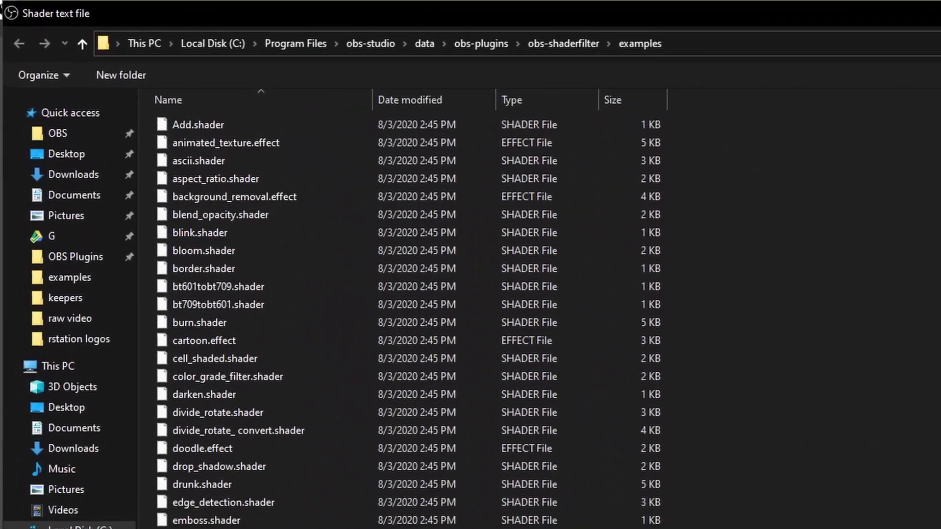
pyautogui.click(565, 43)
pyautogui.click(476, 41)
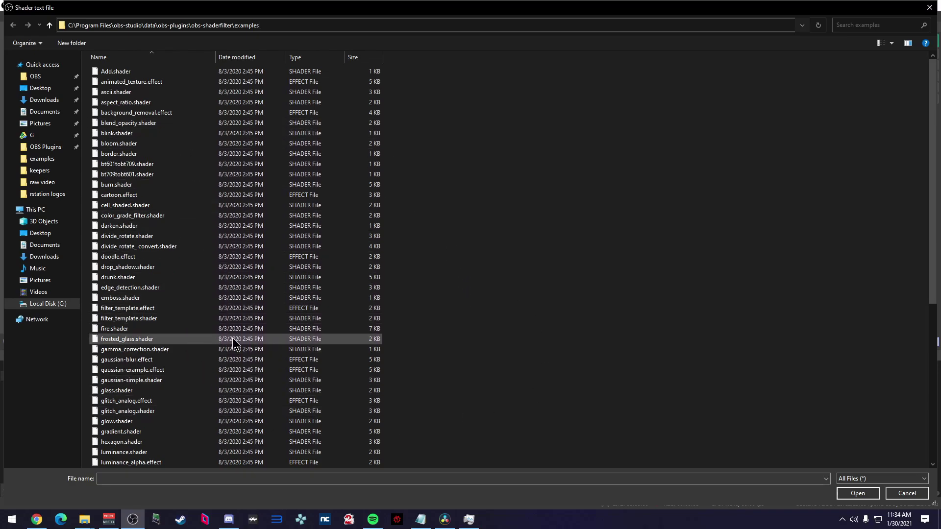
pyautogui.scroll(-8, 233, 336)
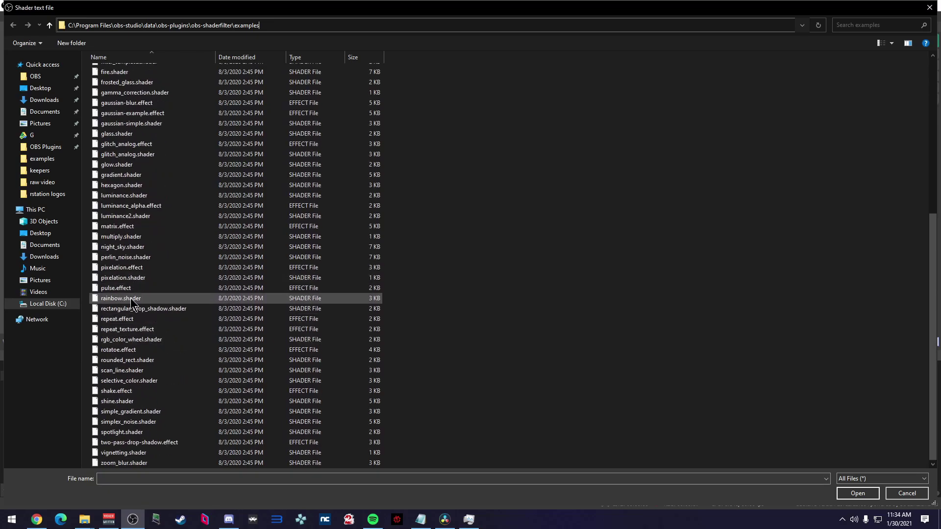
pyautogui.click(133, 300)
pyautogui.click(858, 493)
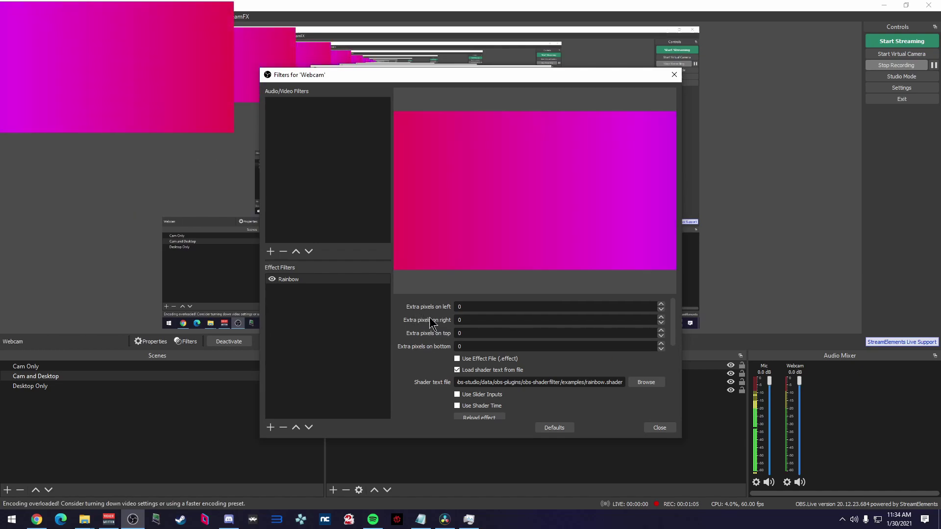
# Enable Apply To Image so the rainbow colours tint the webcam feed
pyautogui.scroll(-5, 431, 323)
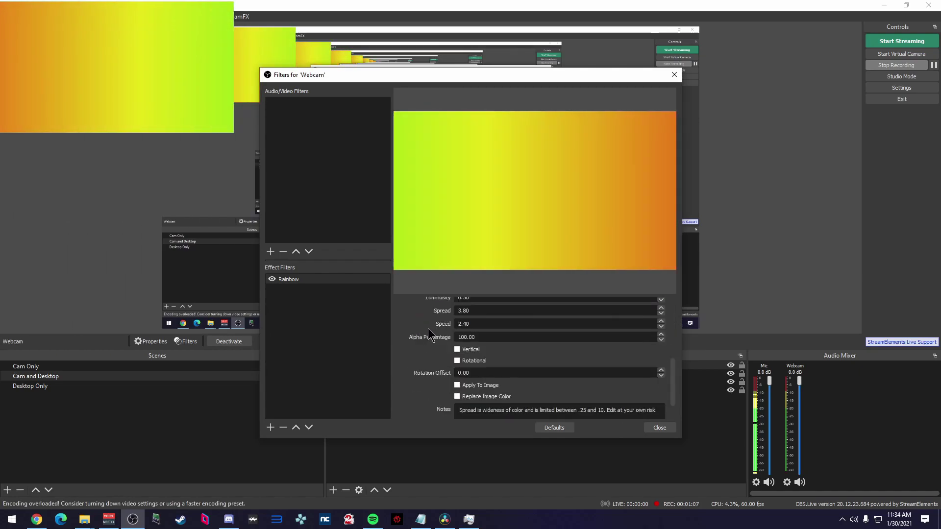
pyautogui.scroll(1, 430, 339)
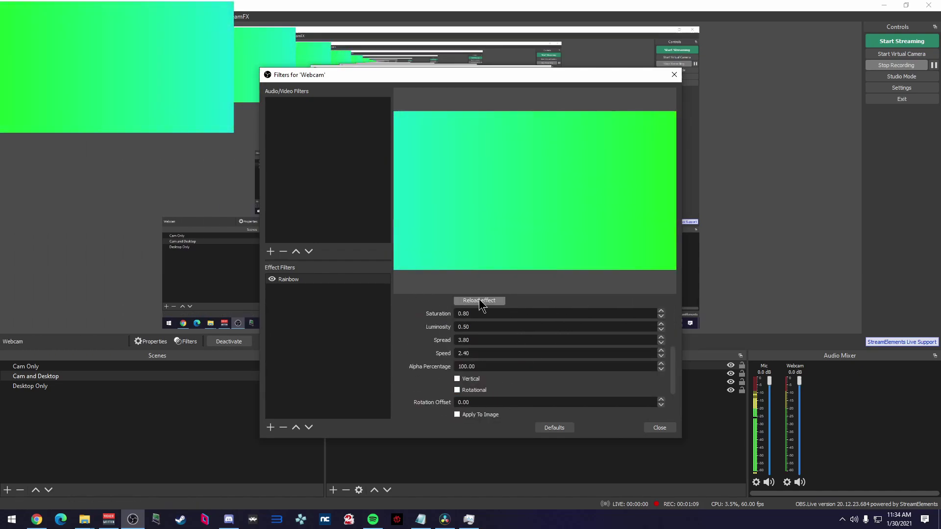
pyautogui.scroll(-1, 430, 387)
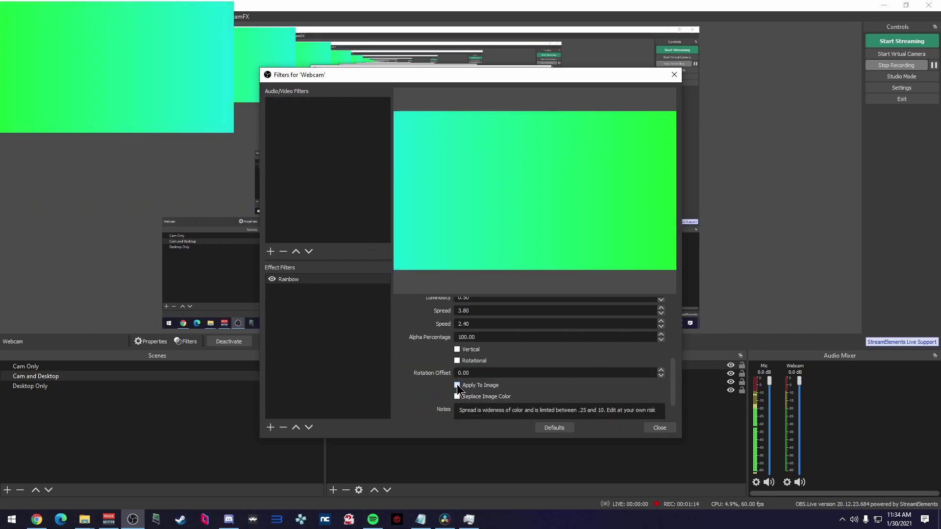
pyautogui.click(457, 386)
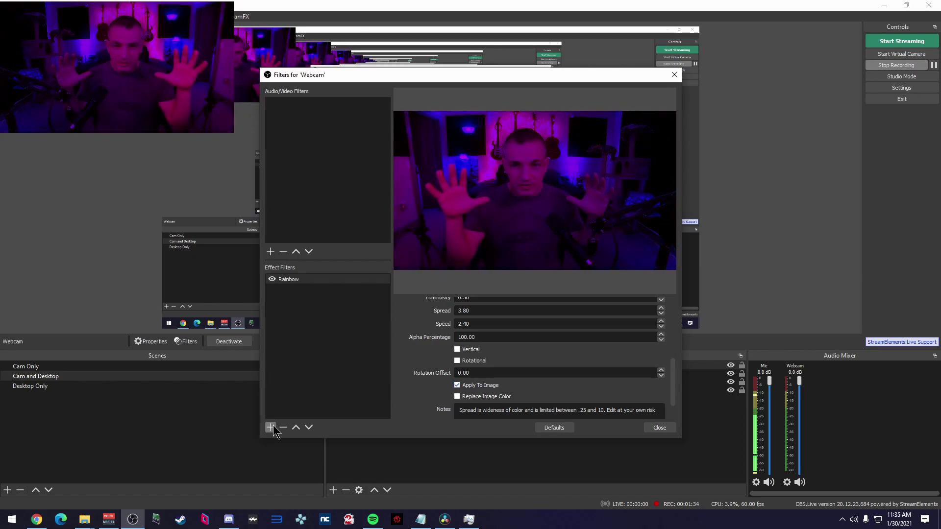
# Add a second User-defined shader filter named 'Camera Shake' to the Webcam
pyautogui.click(271, 428)
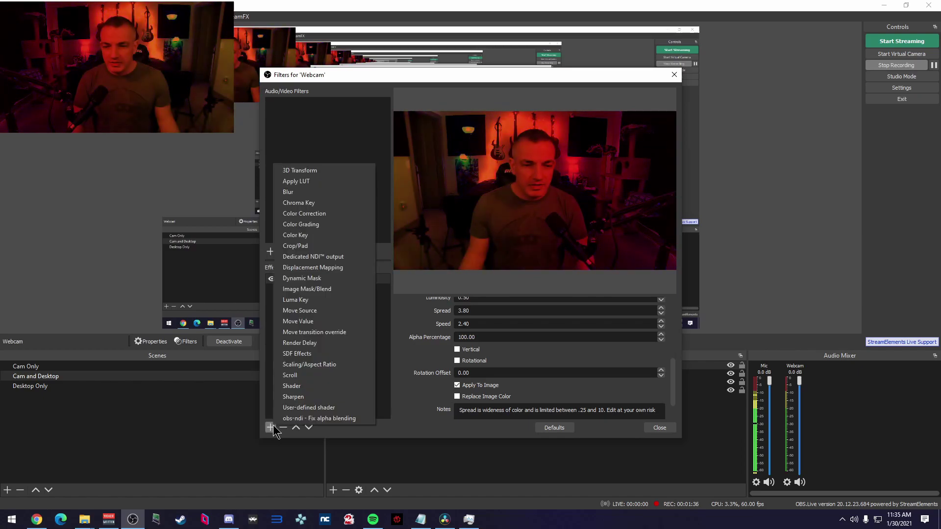
pyautogui.click(309, 408)
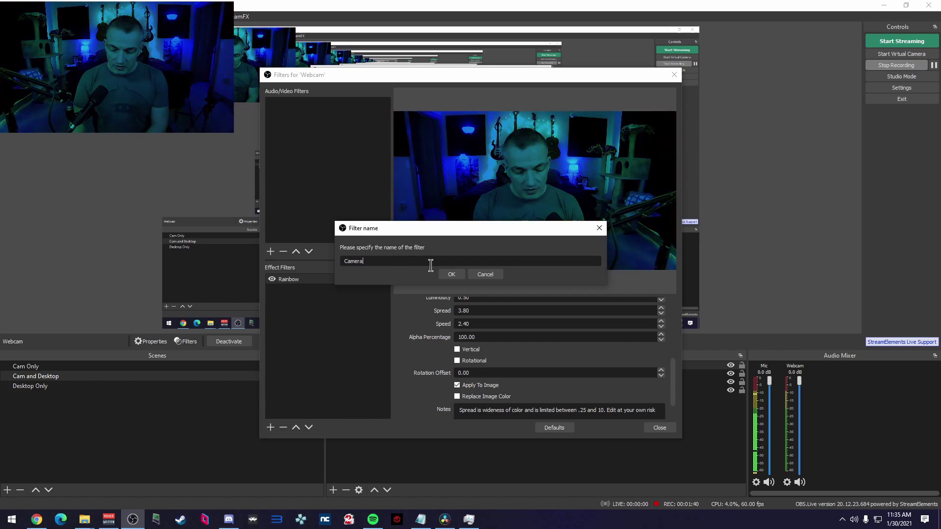
pyautogui.write('Camera Shake')
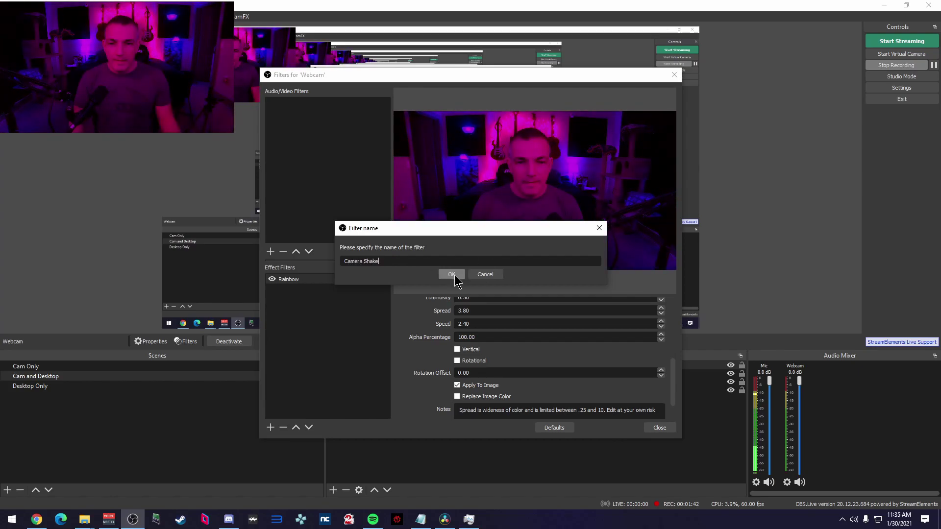
pyautogui.click(452, 274)
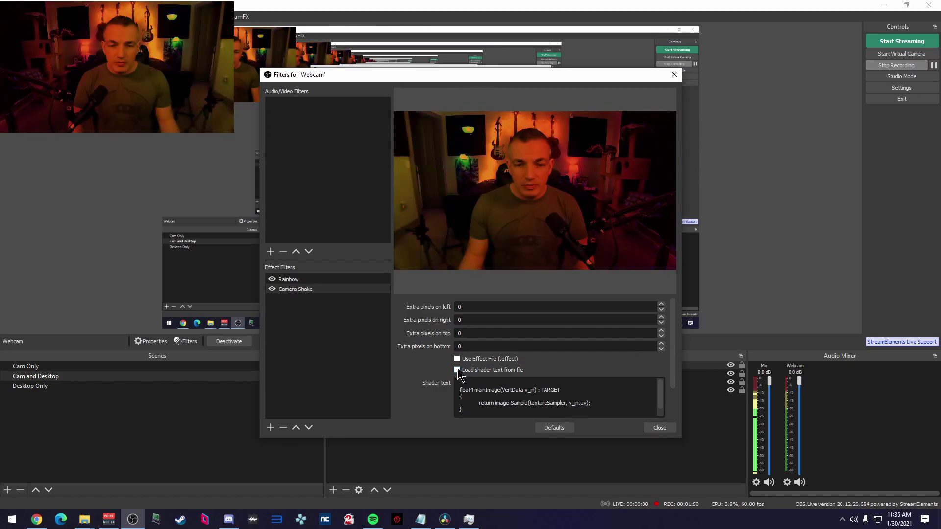
# Load zoom_blur.shader into Camera Shake and set samples 128 and magnitude 1.00
pyautogui.click(457, 371)
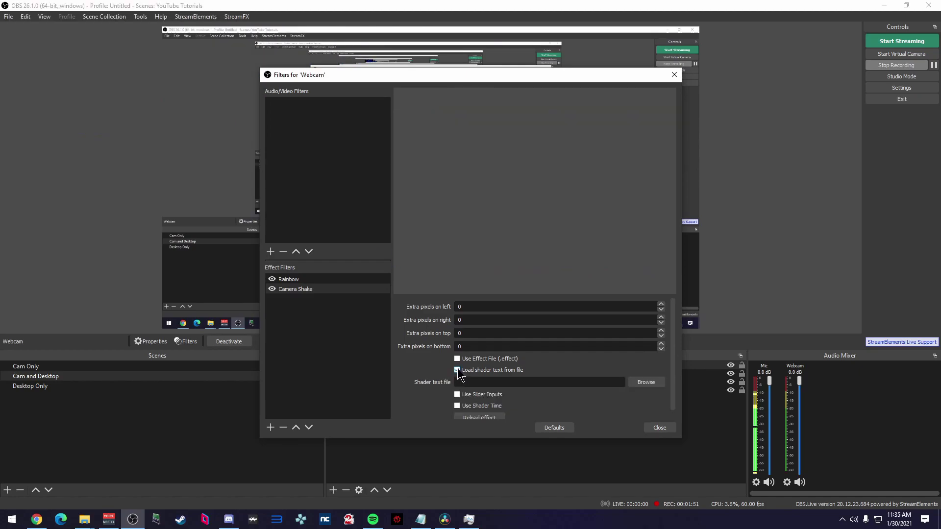
pyautogui.click(646, 383)
pyautogui.scroll(-8, 490, 171)
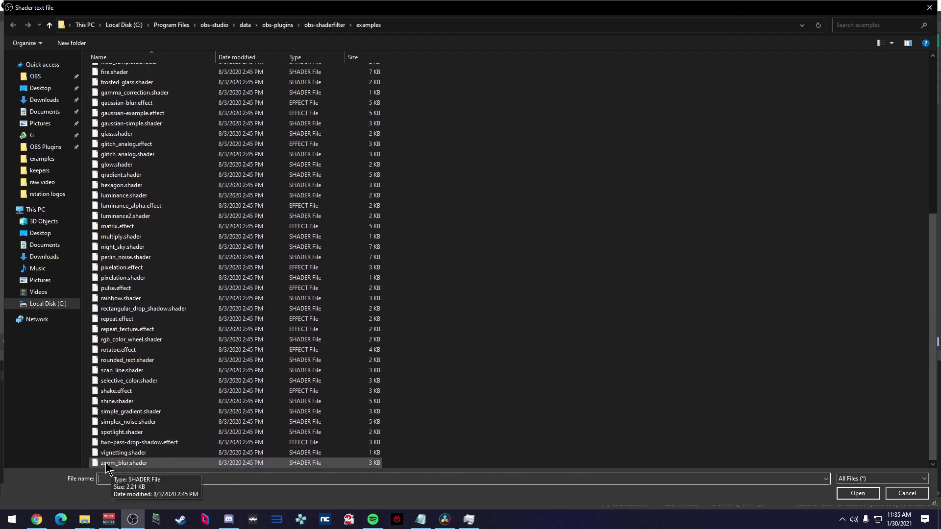
pyautogui.doubleClick(137, 463)
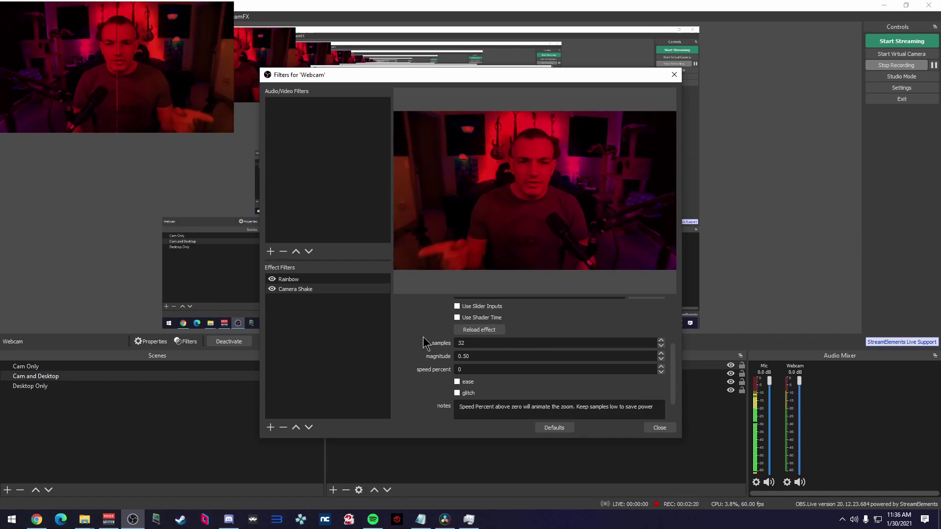
pyautogui.doubleClick(461, 344)
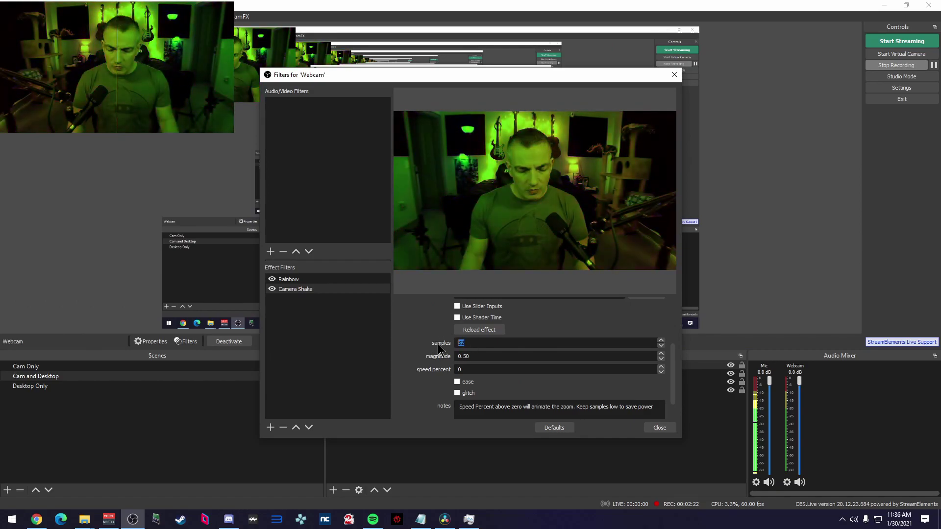
pyautogui.doubleClick(464, 355)
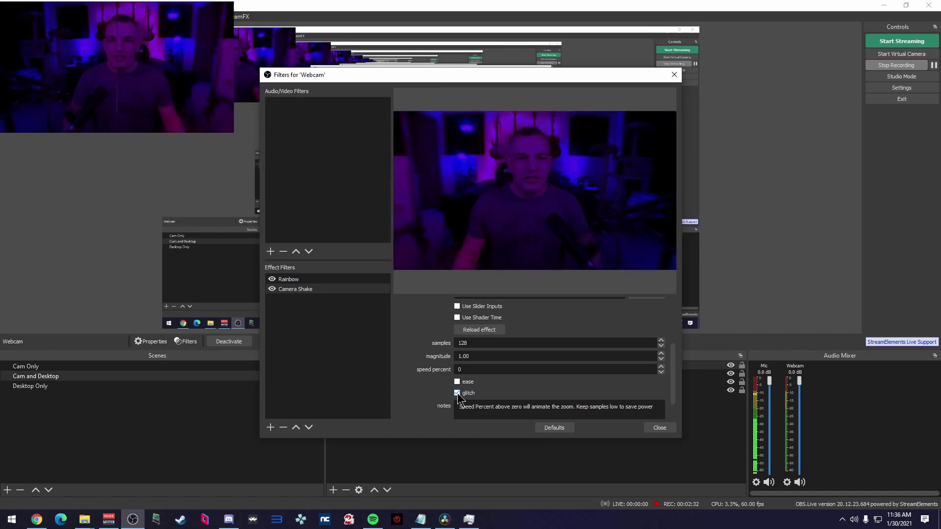
# Switch off the Rainbow and Camera Shake filters with their visibility eye icons
pyautogui.click(272, 279)
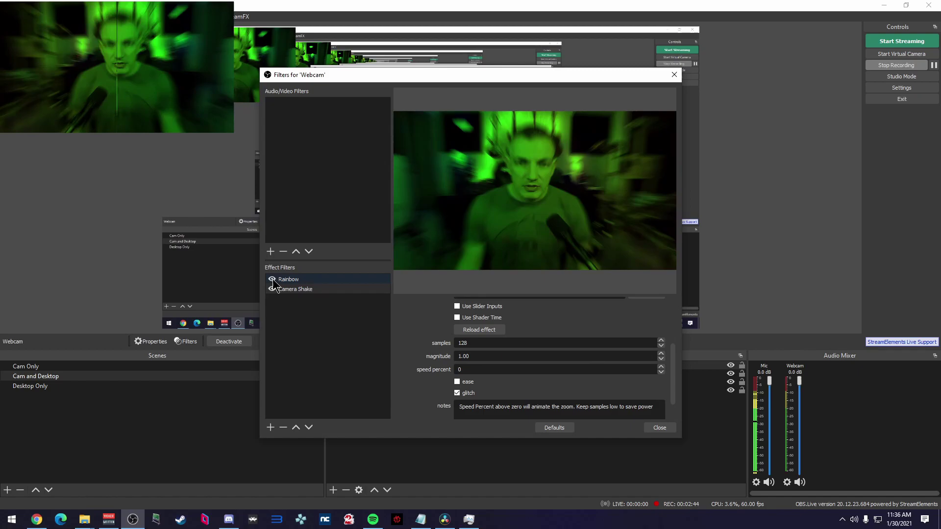
pyautogui.click(272, 289)
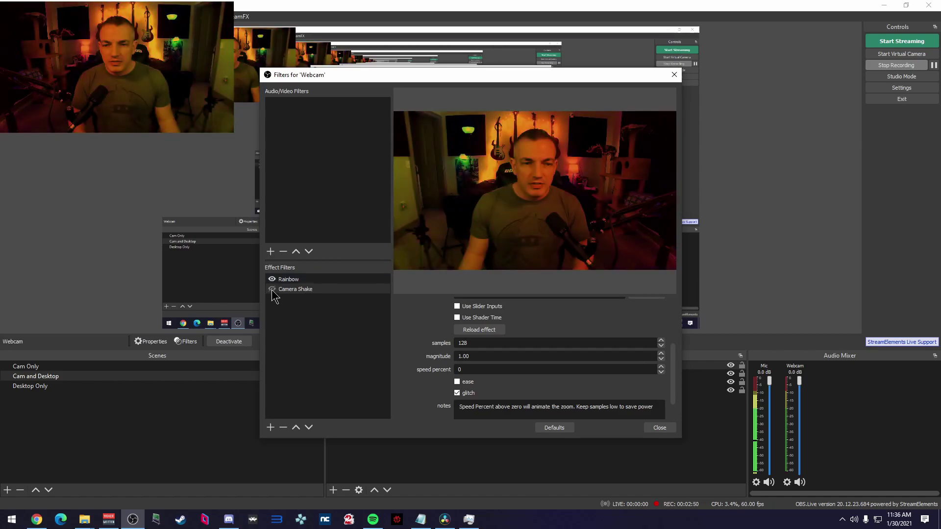
pyautogui.click(273, 290)
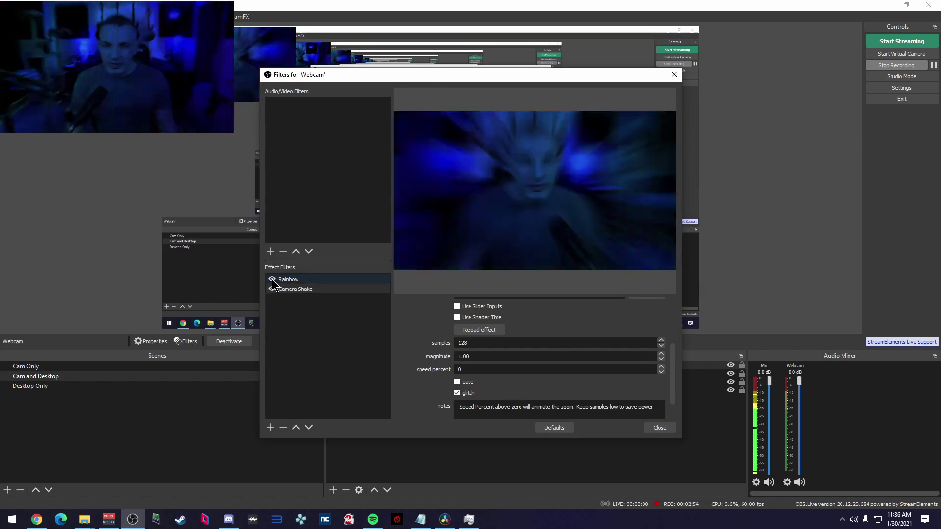
pyautogui.click(272, 279)
pyautogui.click(273, 289)
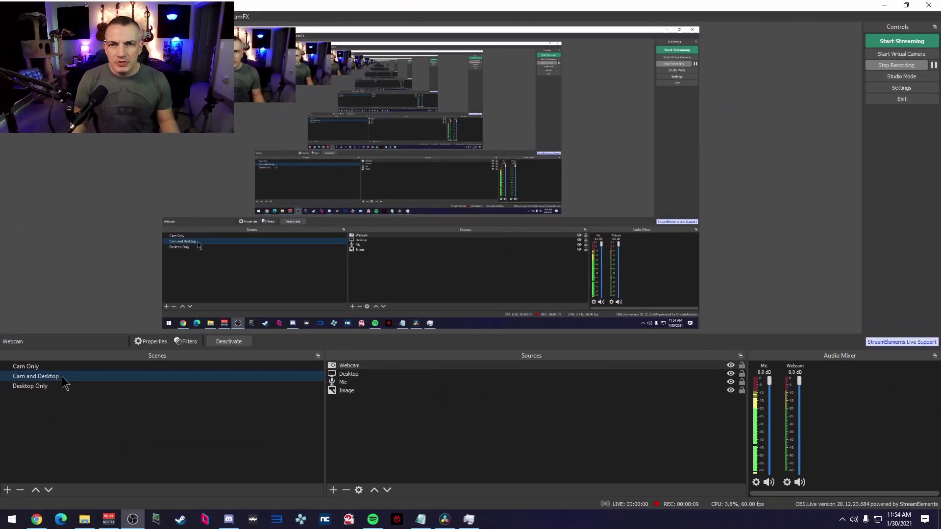
# Switch to the Desktop Only scene, then back to Cam and Desktop
pyautogui.click(61, 389)
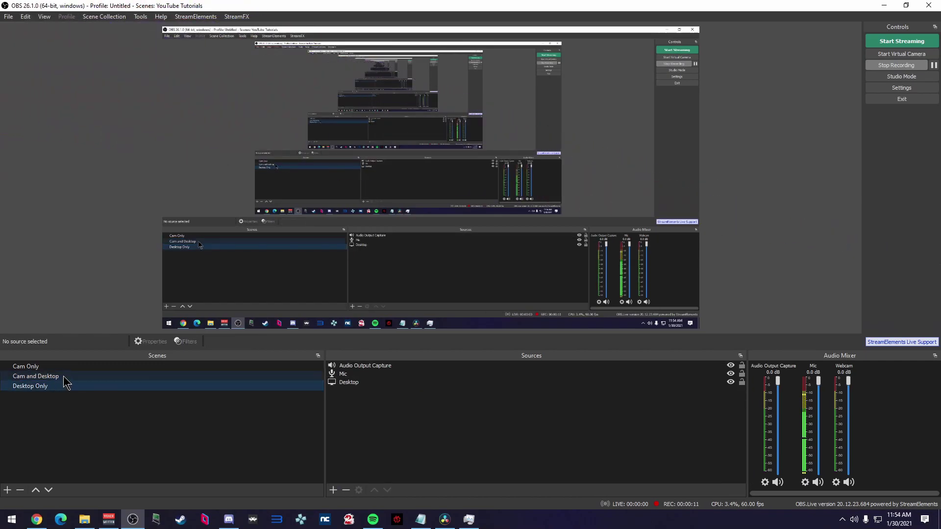
pyautogui.click(66, 378)
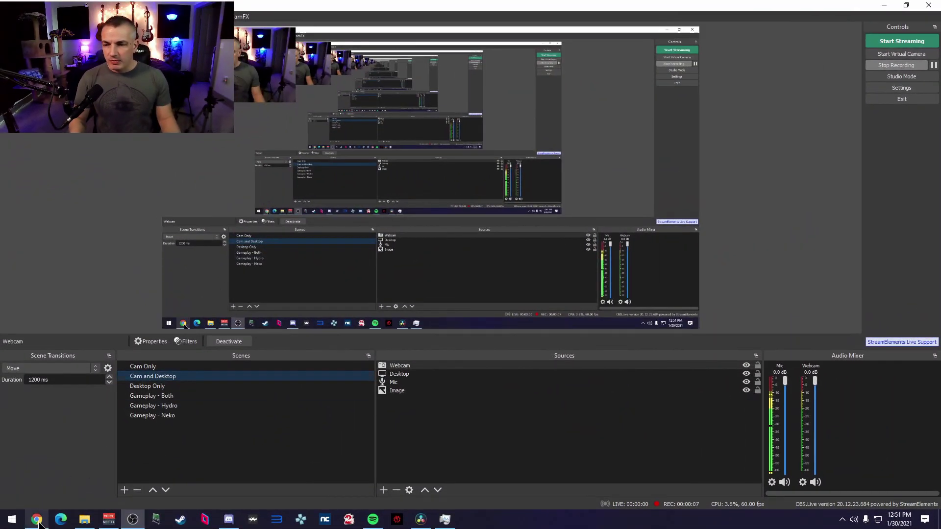
# Save the move-transition-2.3.1 Windows installer zip from the forum page to the Desktop
pyautogui.click(39, 522)
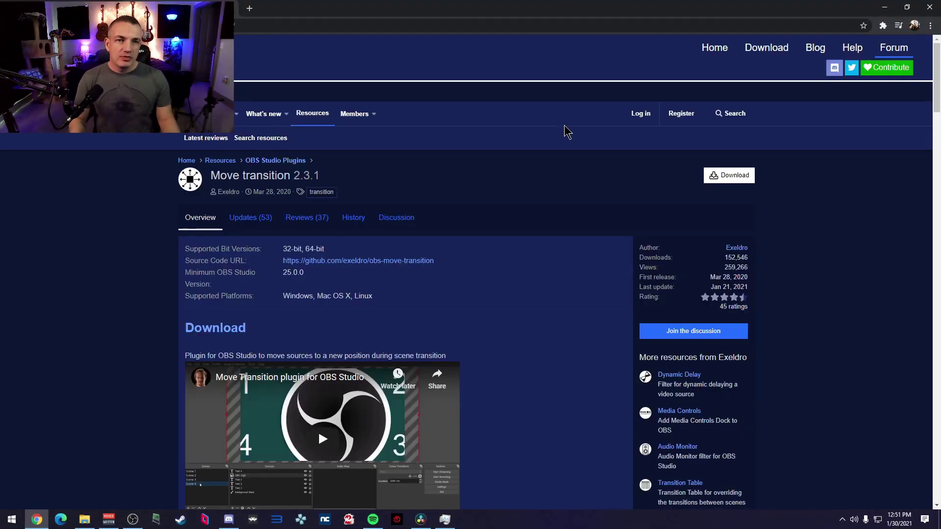
pyautogui.click(726, 185)
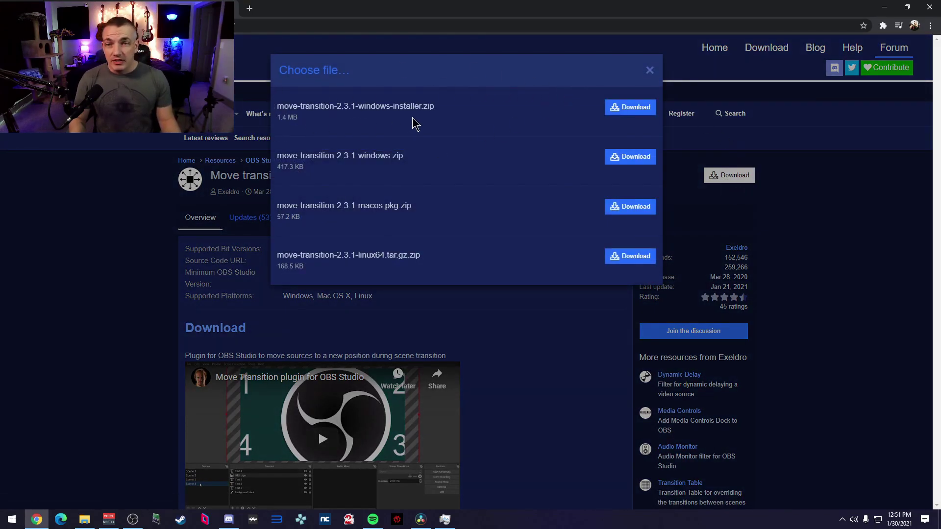
pyautogui.click(634, 107)
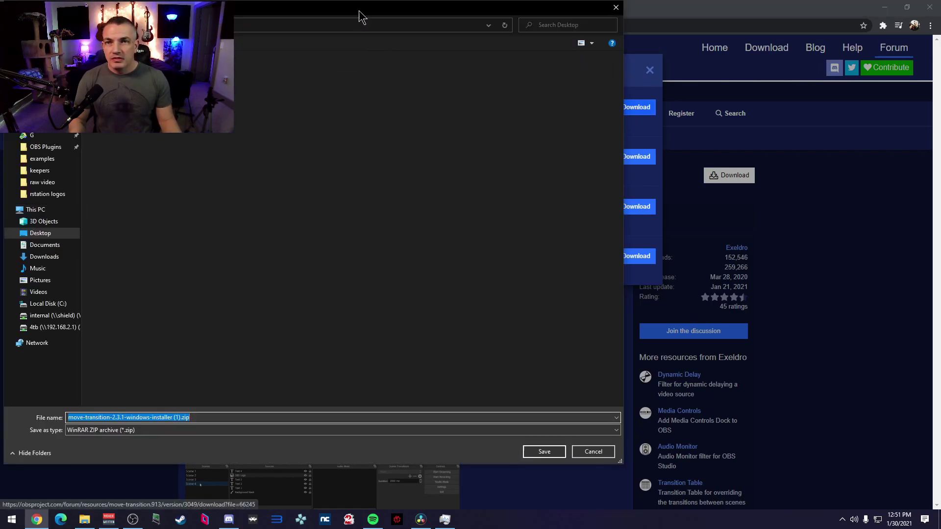
pyautogui.moveTo(360, 14); pyautogui.dragTo(673, 51)
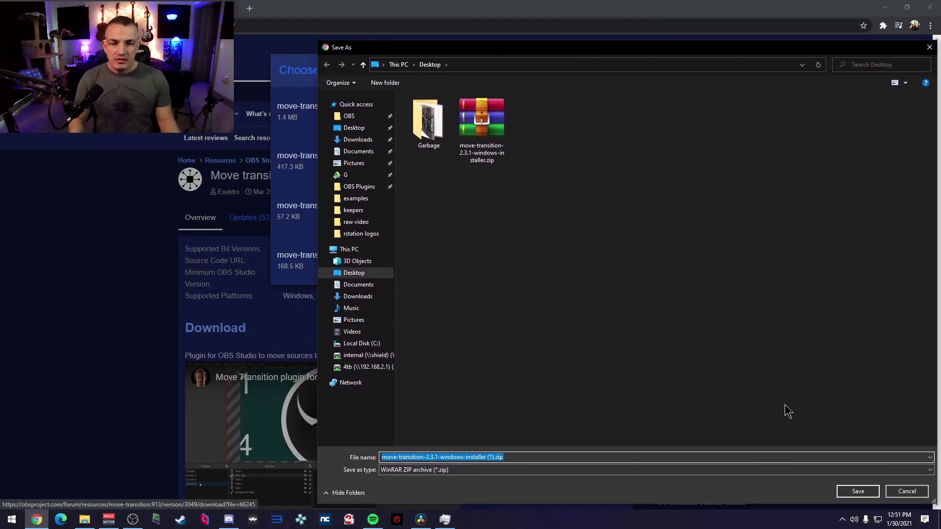
pyautogui.click(858, 492)
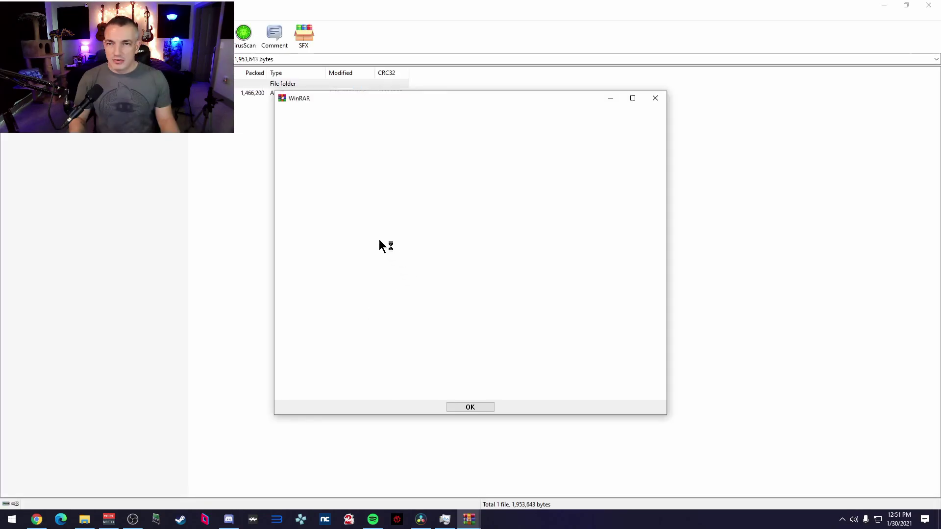
# Launch move-transition-installer.exe from the zip, cancel its setup, and close WinRAR
pyautogui.click(656, 97)
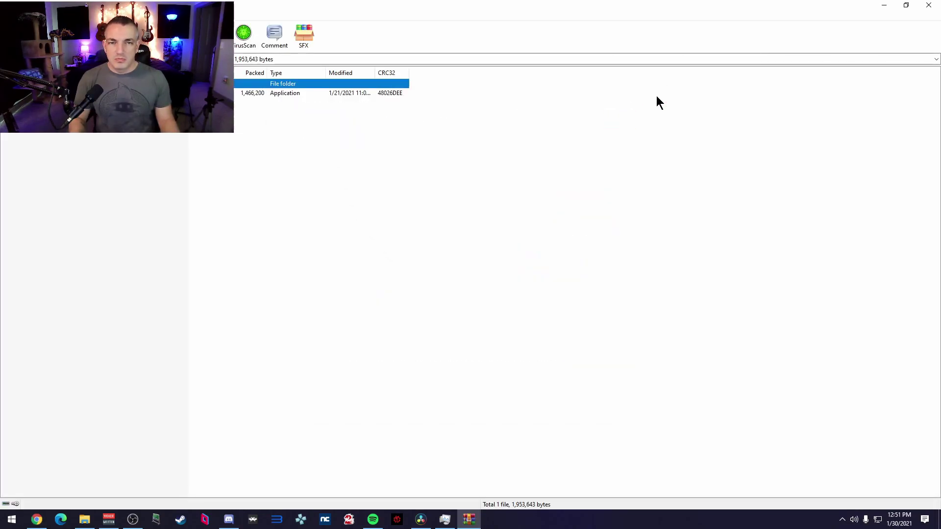
pyautogui.doubleClick(393, 9)
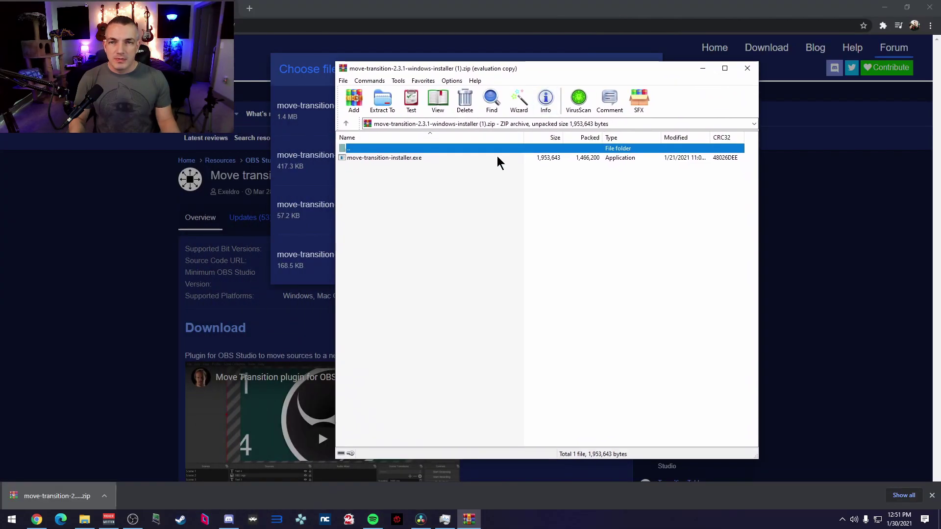
pyautogui.doubleClick(394, 159)
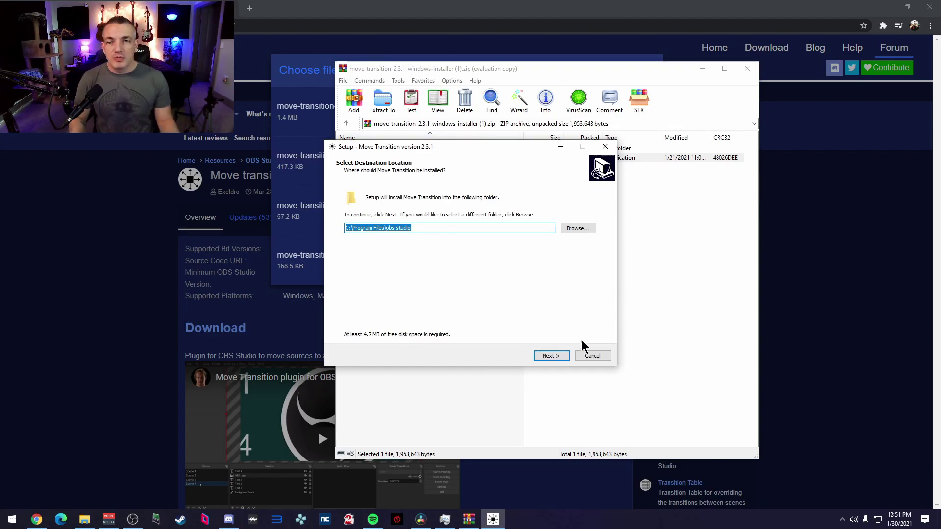
pyautogui.click(603, 147)
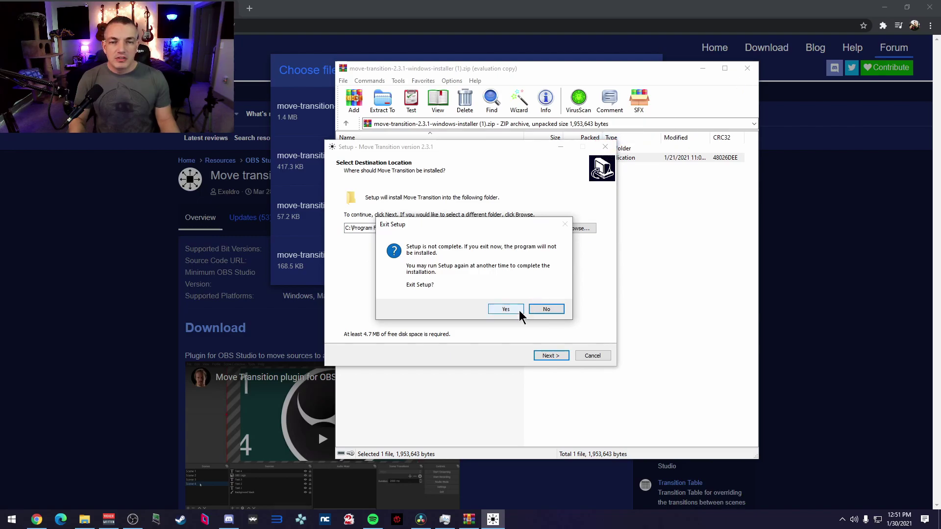
pyautogui.click(509, 310)
pyautogui.click(747, 69)
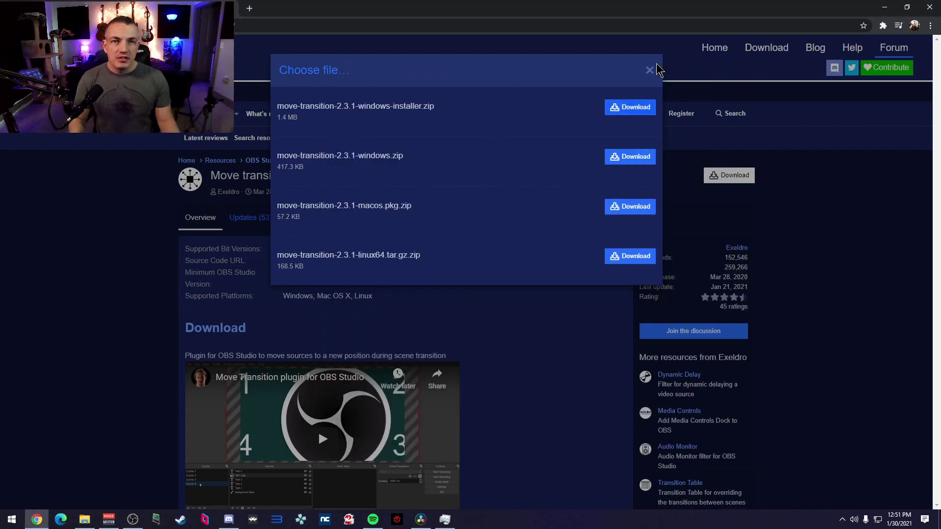
pyautogui.click(132, 519)
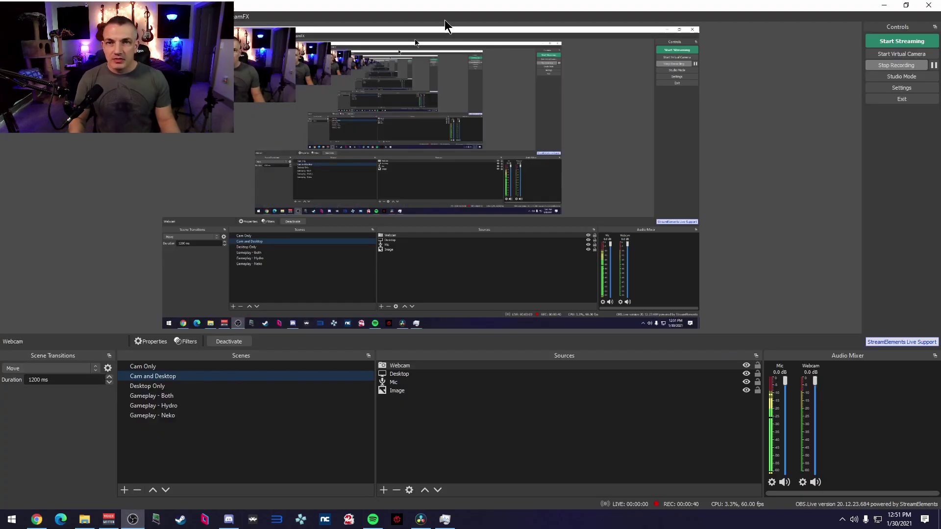
pyautogui.moveTo(458, 11); pyautogui.dragTo(689, 39)
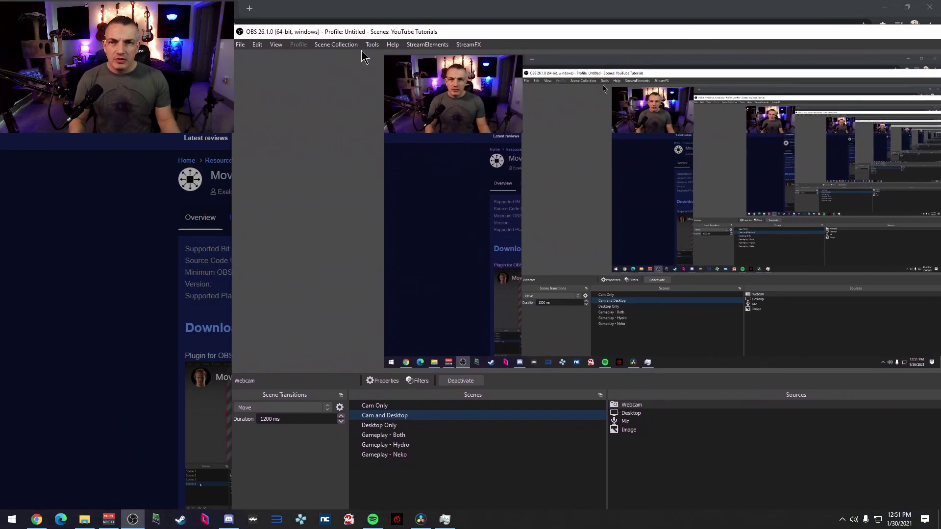
pyautogui.click(282, 45)
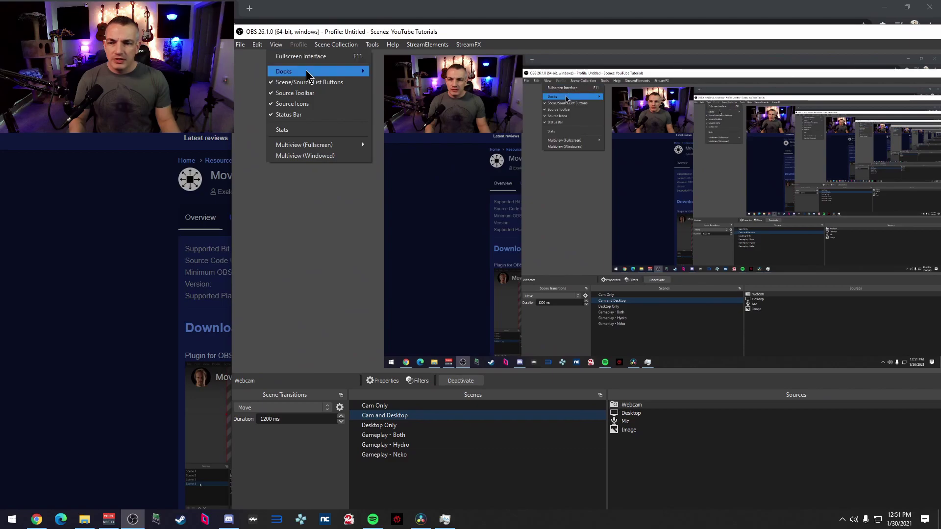
pyautogui.moveTo(307, 74)
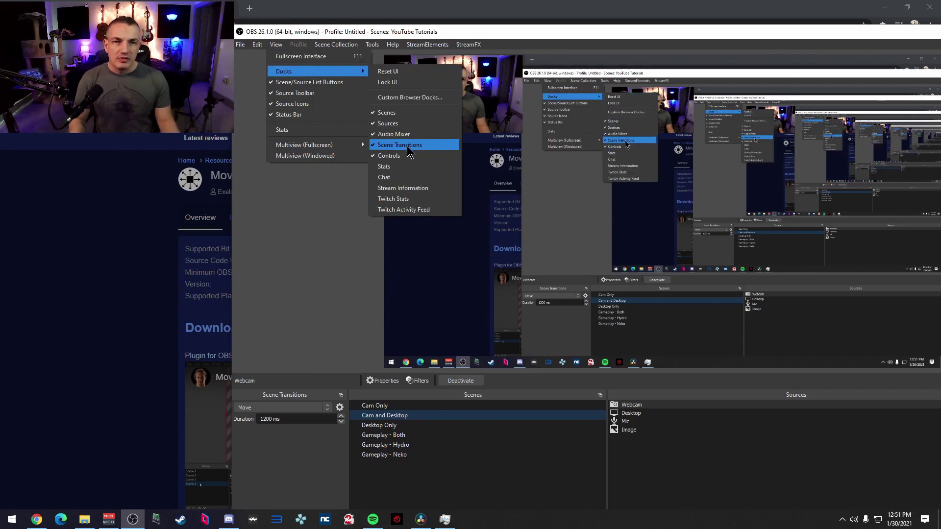
pyautogui.click(322, 269)
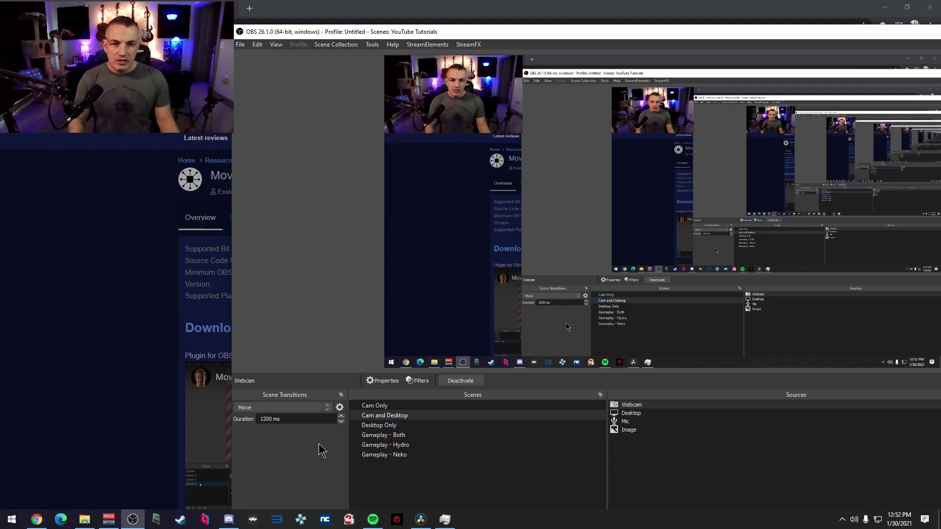
pyautogui.doubleClick(559, 31)
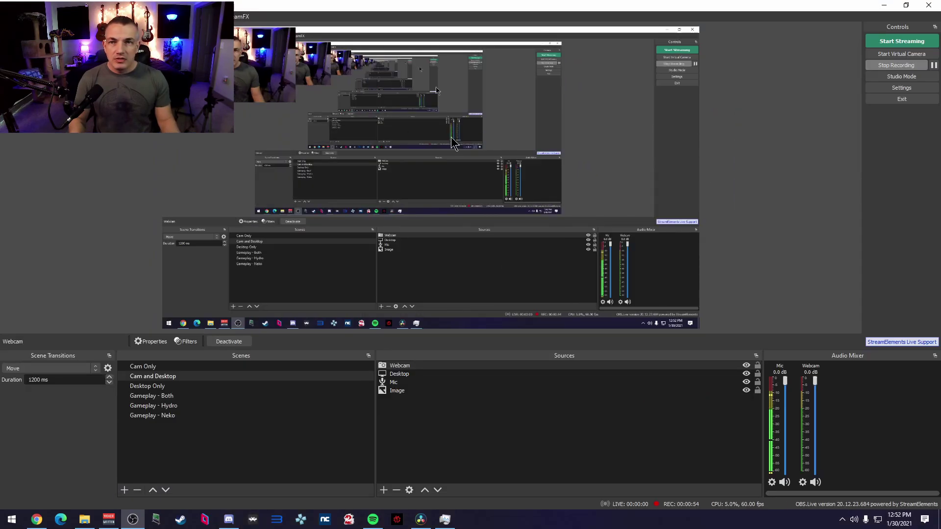
pyautogui.click(97, 368)
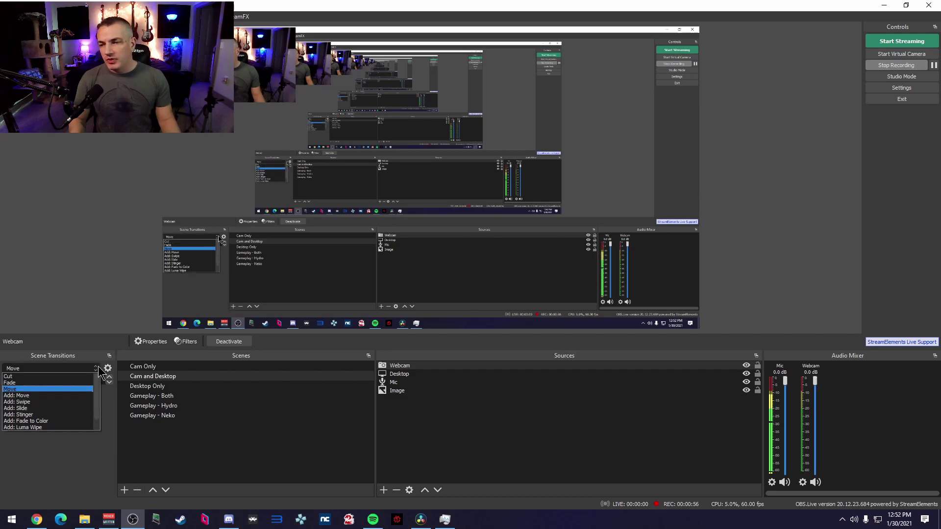
pyautogui.click(30, 390)
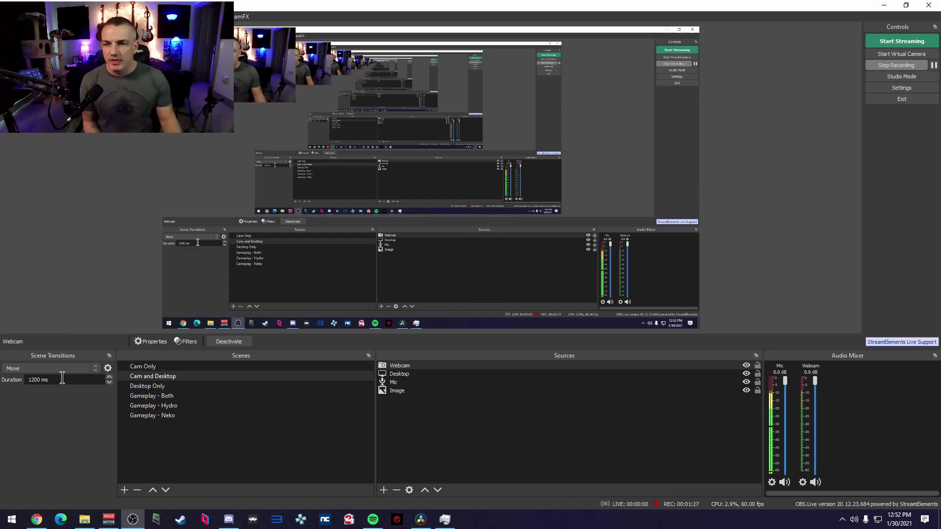
# Open the Move transition's Properties and check the Disappearing items easing, keeping Cubic
pyautogui.click(107, 371)
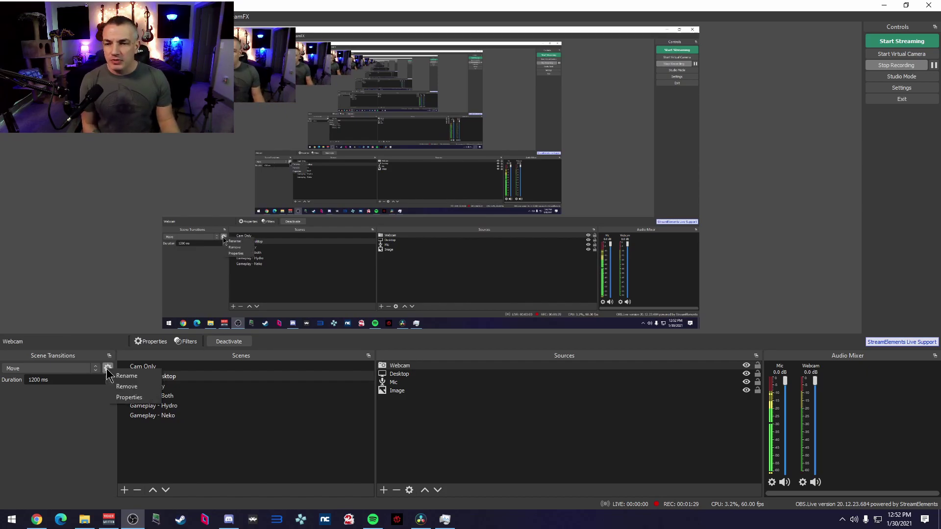
pyautogui.click(138, 399)
pyautogui.scroll(-5, 324, 324)
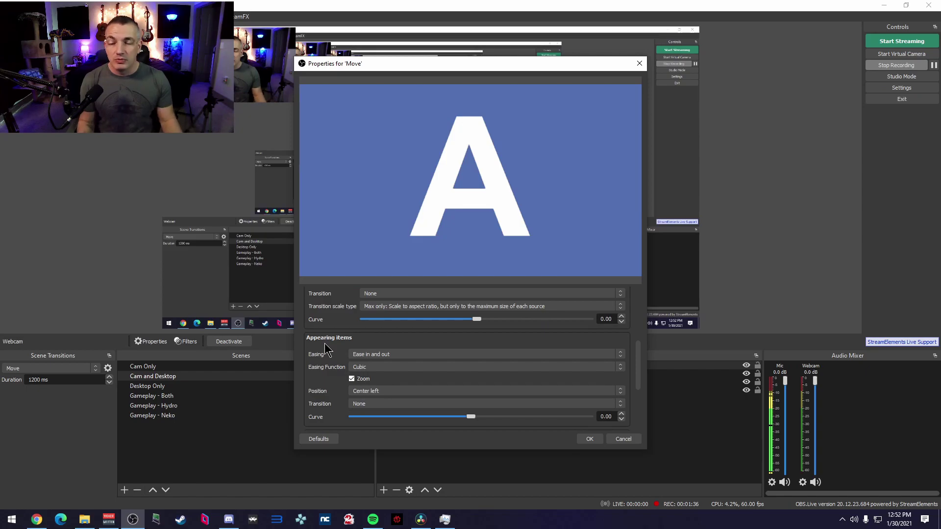
pyautogui.scroll(-3, 335, 328)
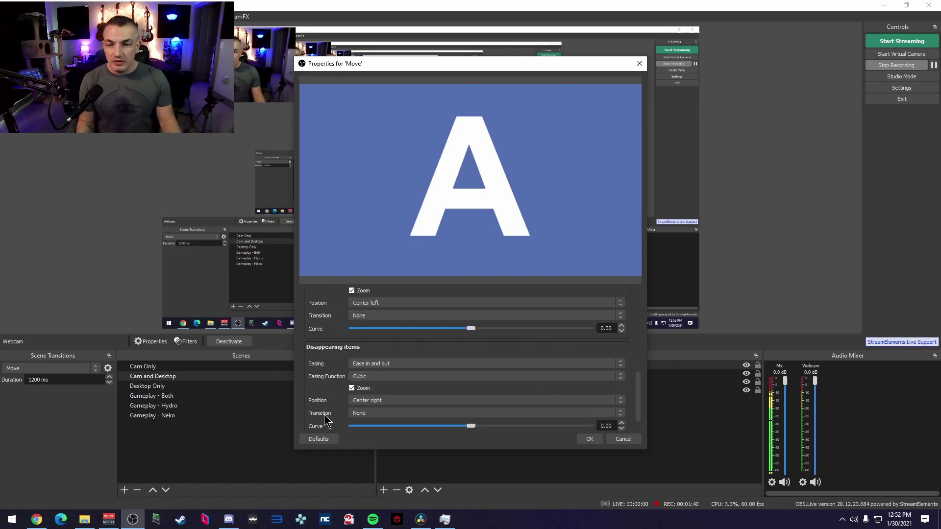
pyautogui.click(368, 378)
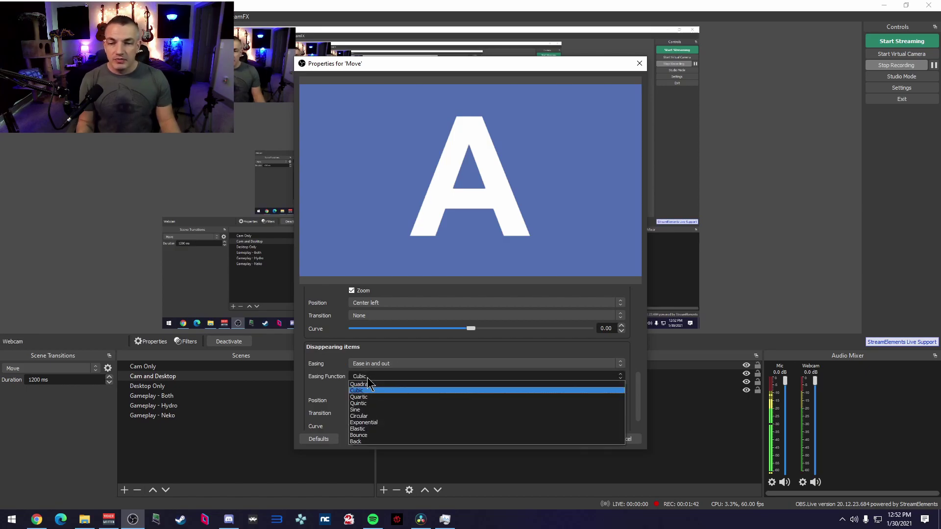
pyautogui.click(368, 378)
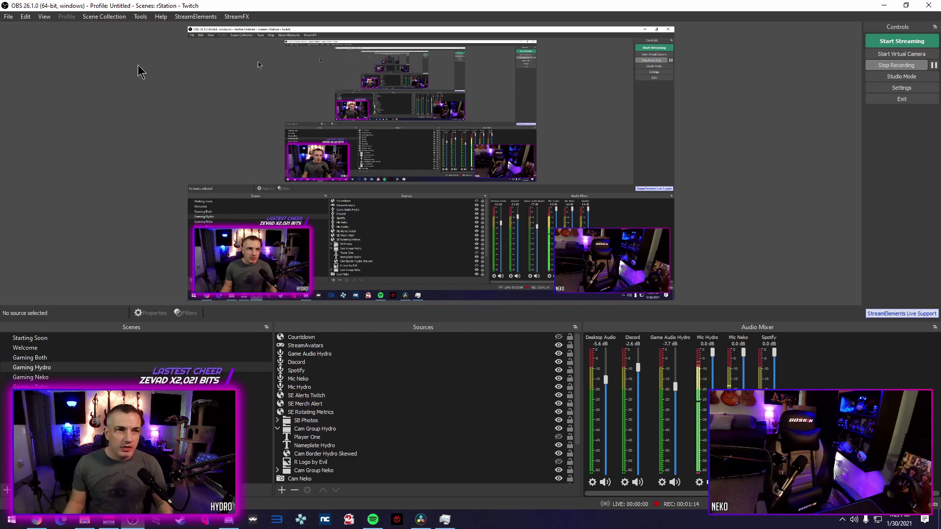
# Open Advanced Scene Switcher from the Tools menu
pyautogui.click(140, 17)
pyautogui.click(168, 45)
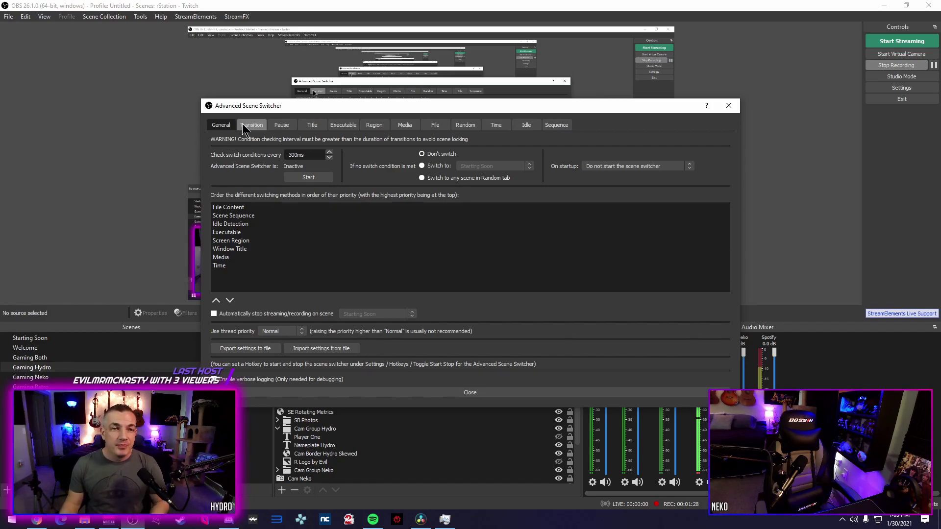
# Add a scene switcher transition rule from Welcome to Gaming Retro with a chosen transition
pyautogui.click(245, 128)
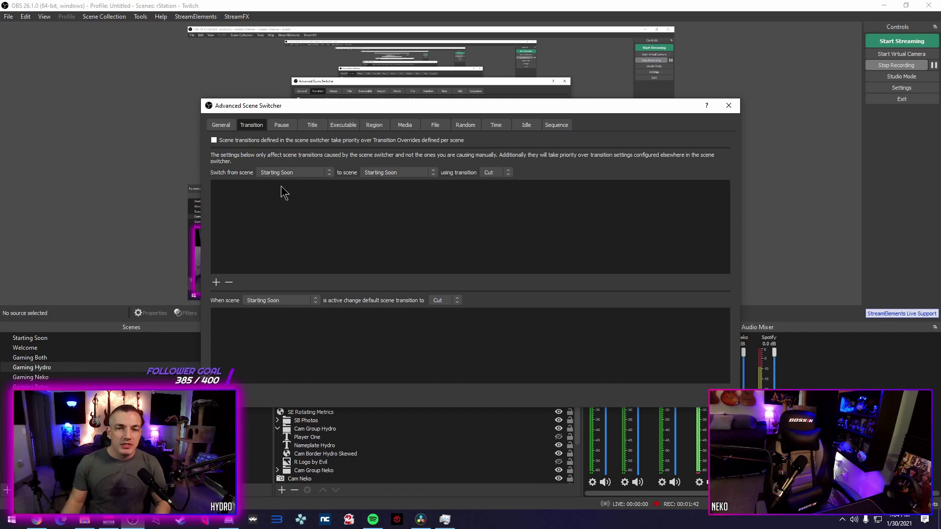
pyautogui.click(298, 173)
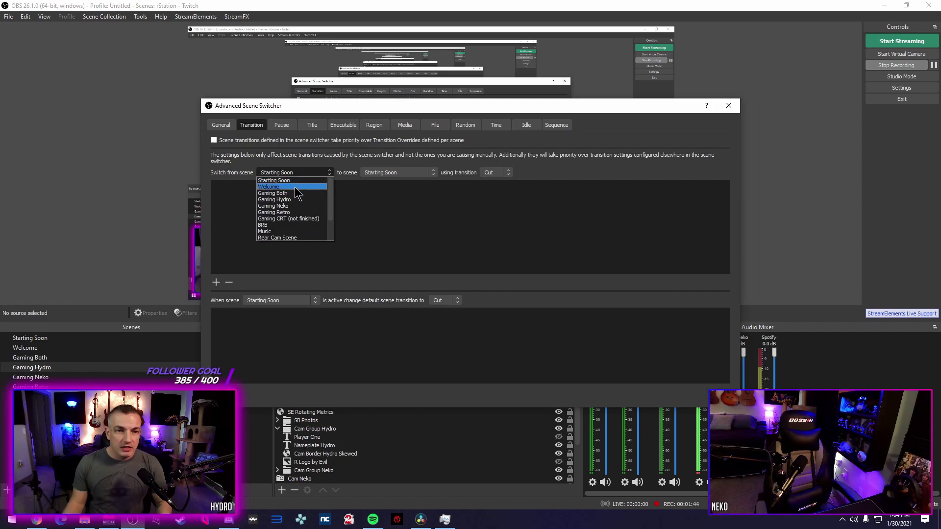
pyautogui.click(292, 181)
pyautogui.click(389, 175)
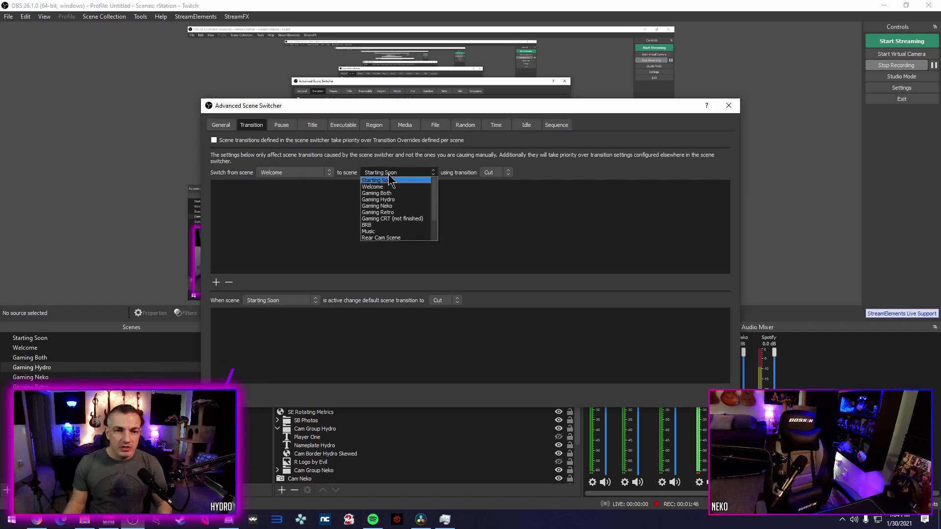
pyautogui.click(395, 213)
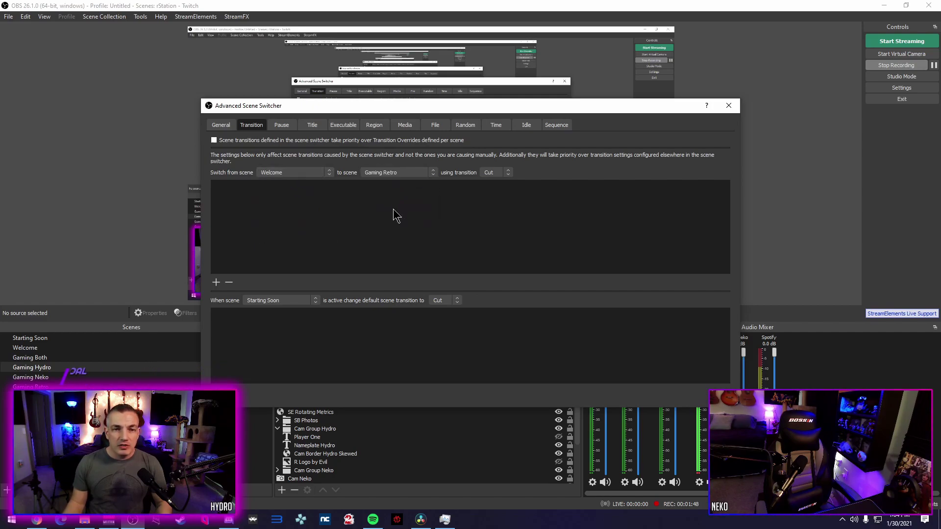
pyautogui.click(508, 174)
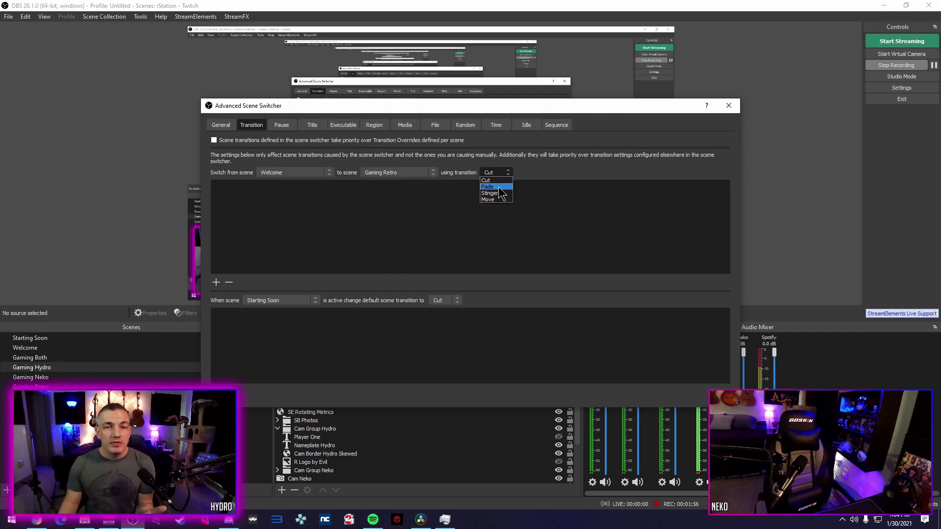
pyautogui.click(499, 187)
pyautogui.click(282, 126)
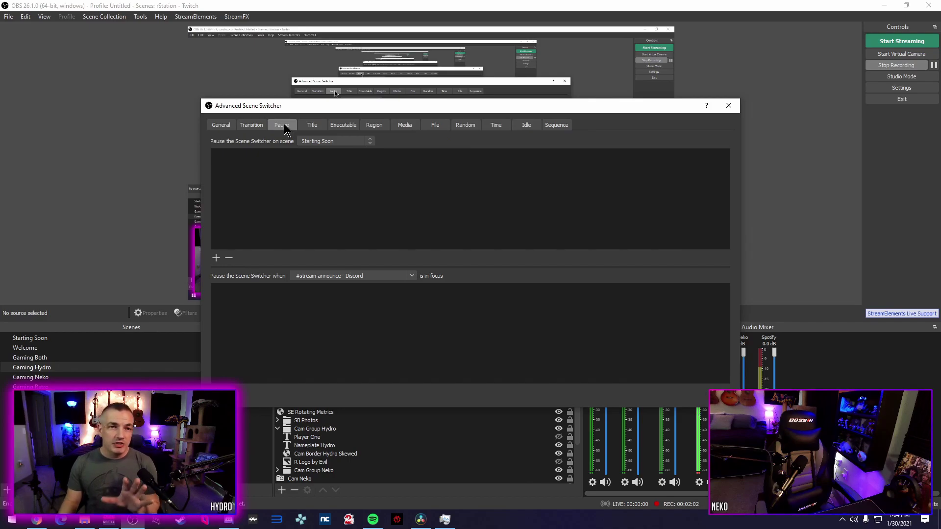
# Leave Starting Soon as the pause scene and view the open window titles for title rules
pyautogui.click(329, 141)
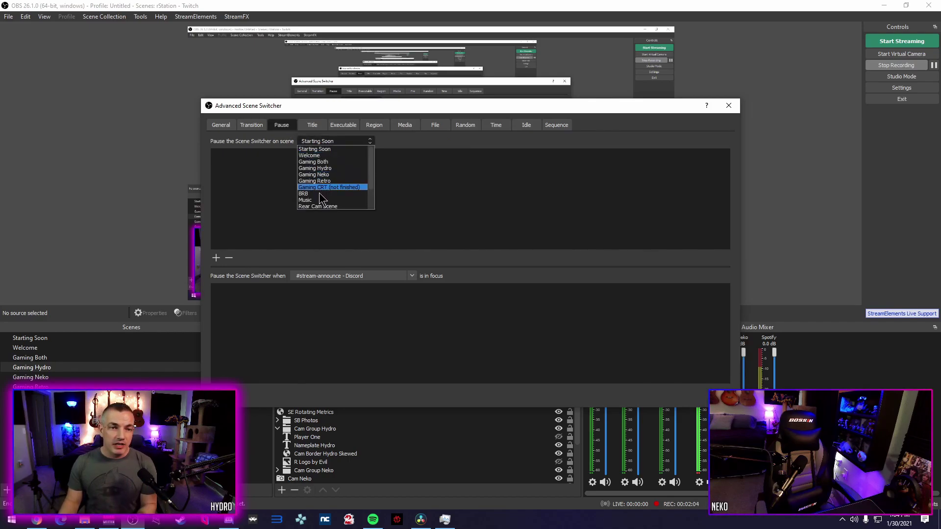
pyautogui.click(305, 132)
pyautogui.click(308, 129)
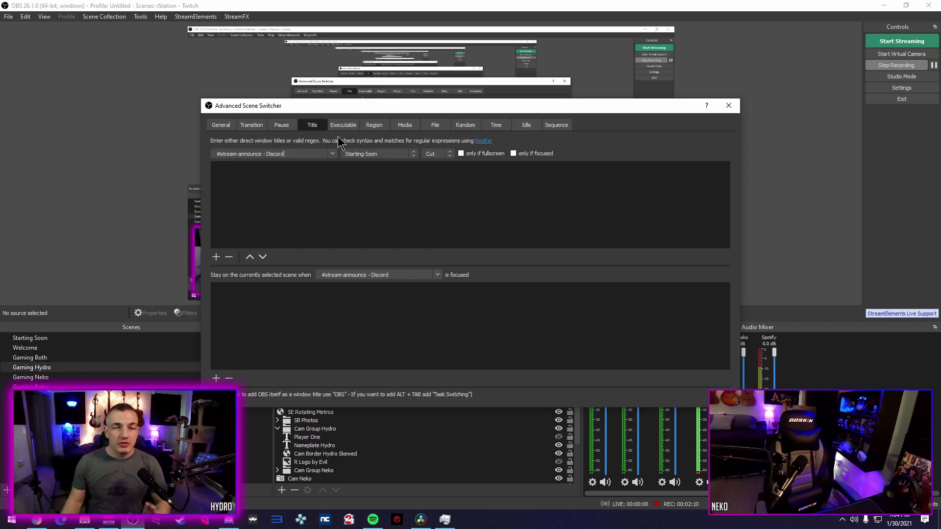
pyautogui.click(334, 155)
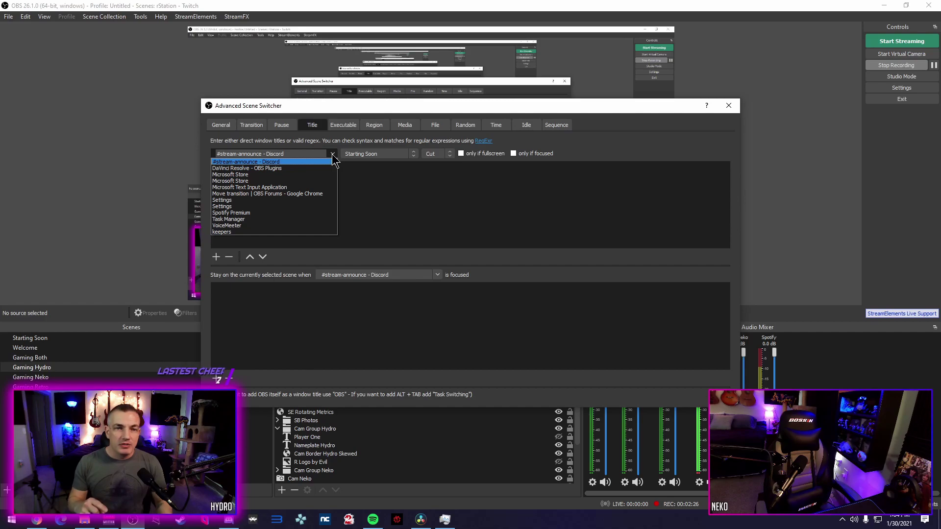
# Review the Executable and Region rules, keeping Starting Soon as the region target scene
pyautogui.click(344, 126)
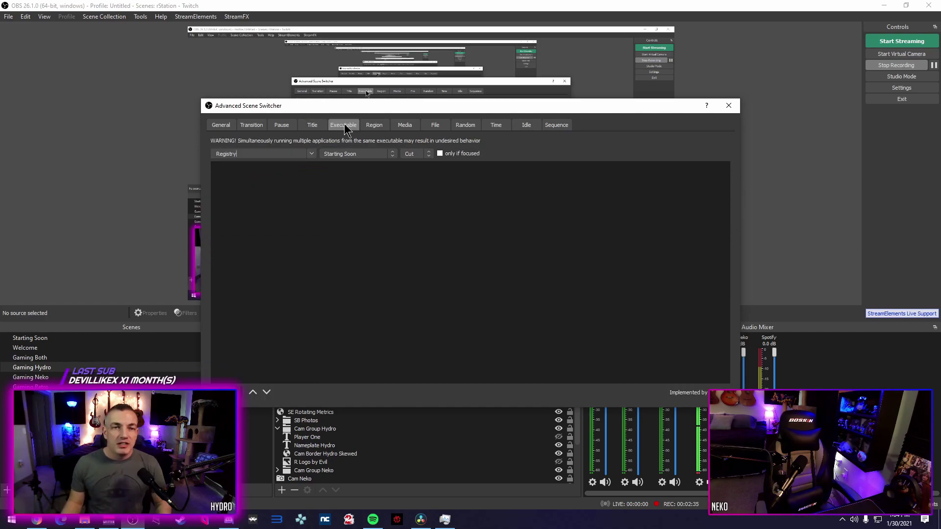
pyautogui.click(311, 154)
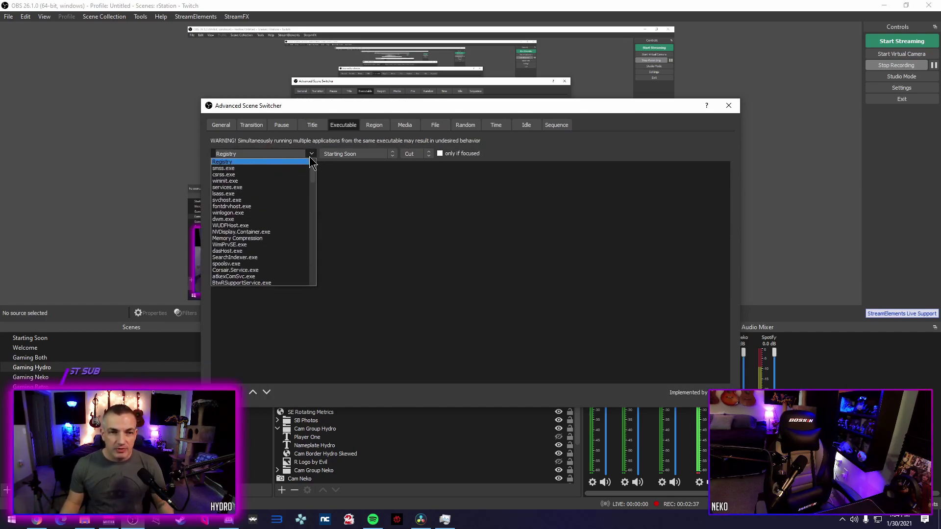
pyautogui.click(312, 161)
pyautogui.click(374, 126)
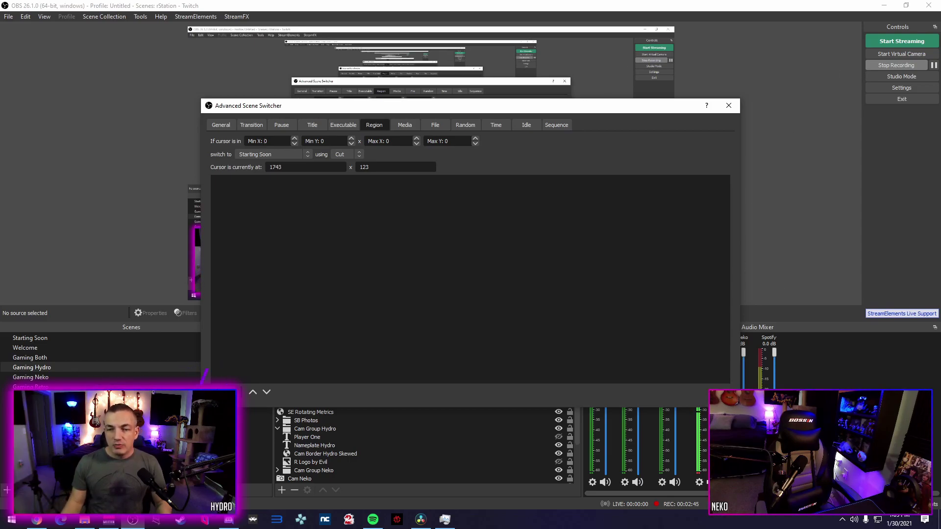
pyautogui.click(271, 154)
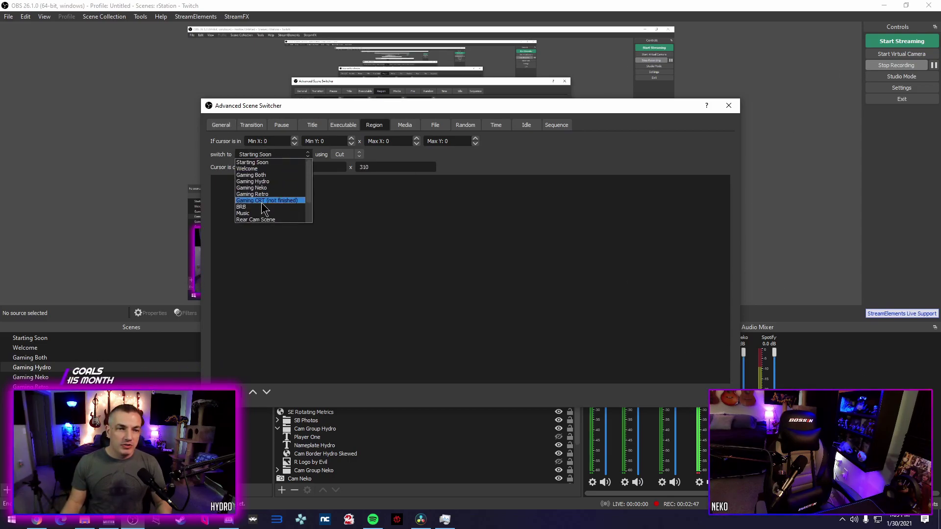
pyautogui.click(255, 162)
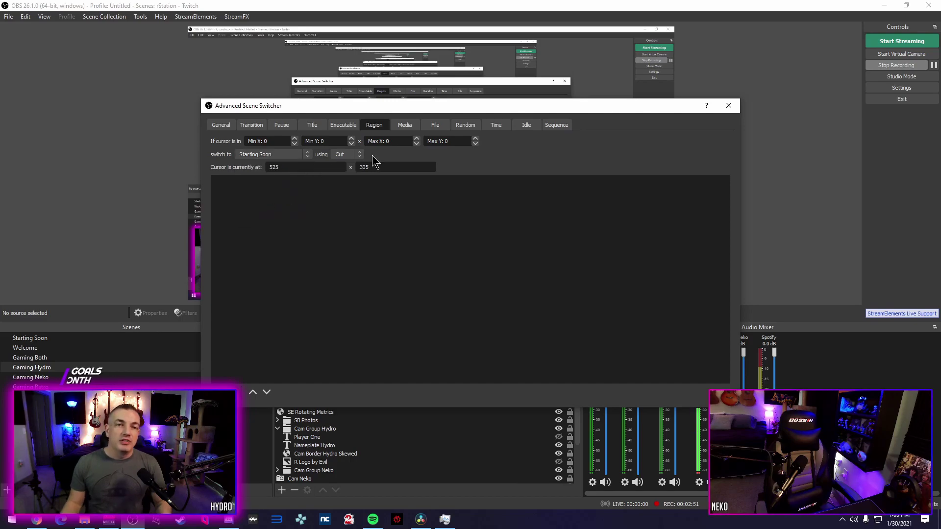
pyautogui.click(353, 154)
# Browse the Media, File, Random, Time and Idle switching options in turn
pyautogui.click(405, 125)
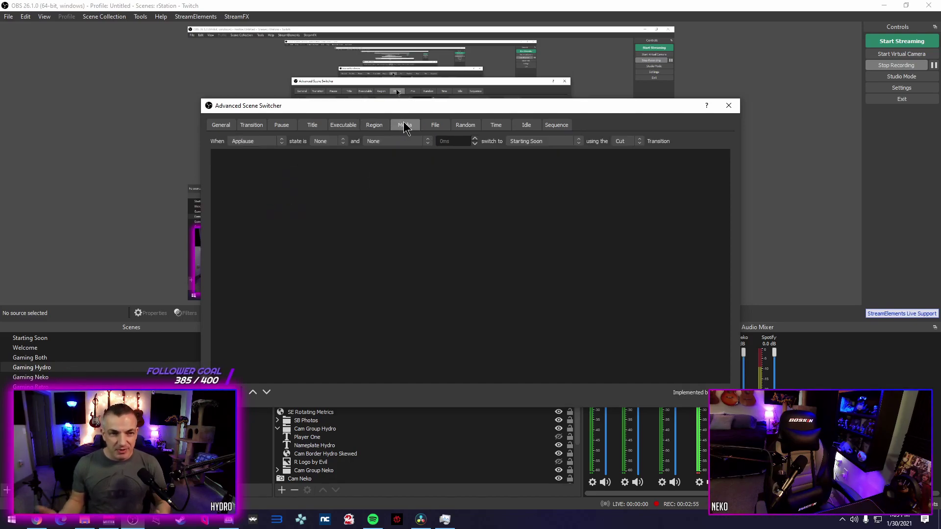
pyautogui.click(433, 126)
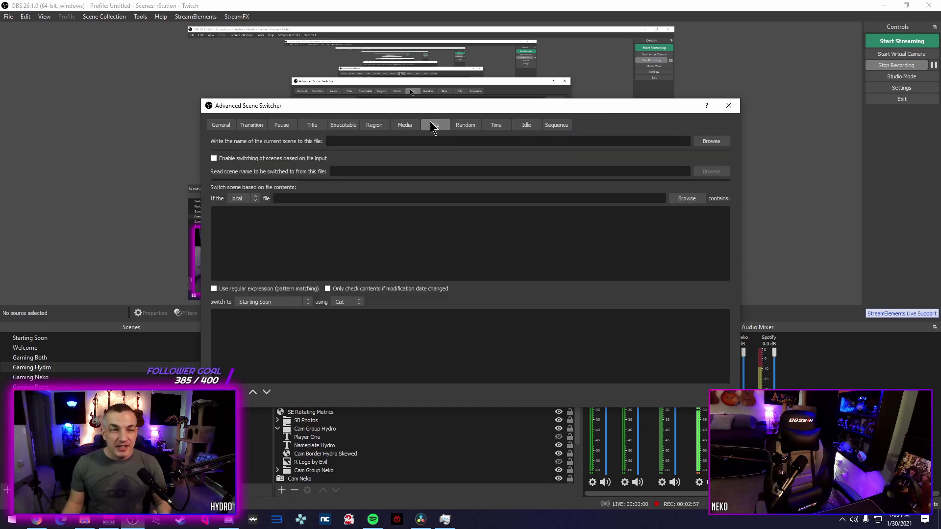
pyautogui.click(460, 127)
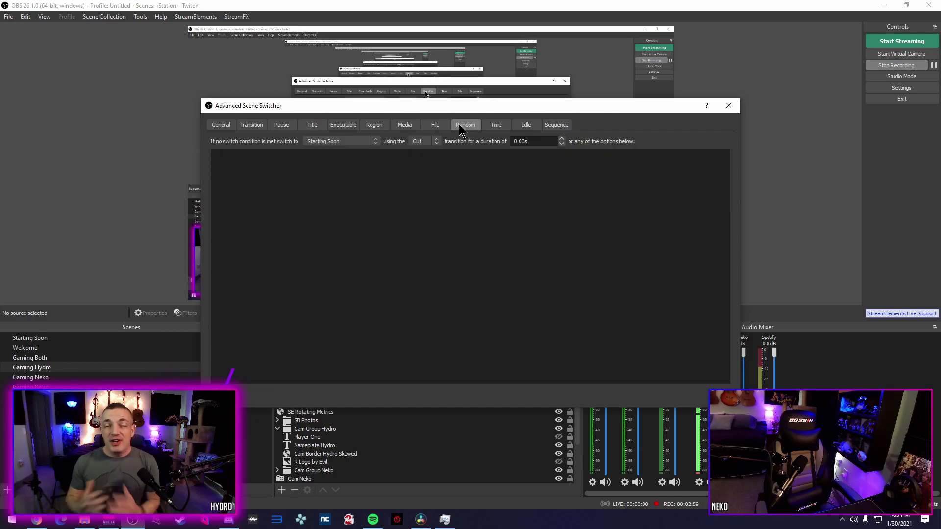
pyautogui.click(495, 125)
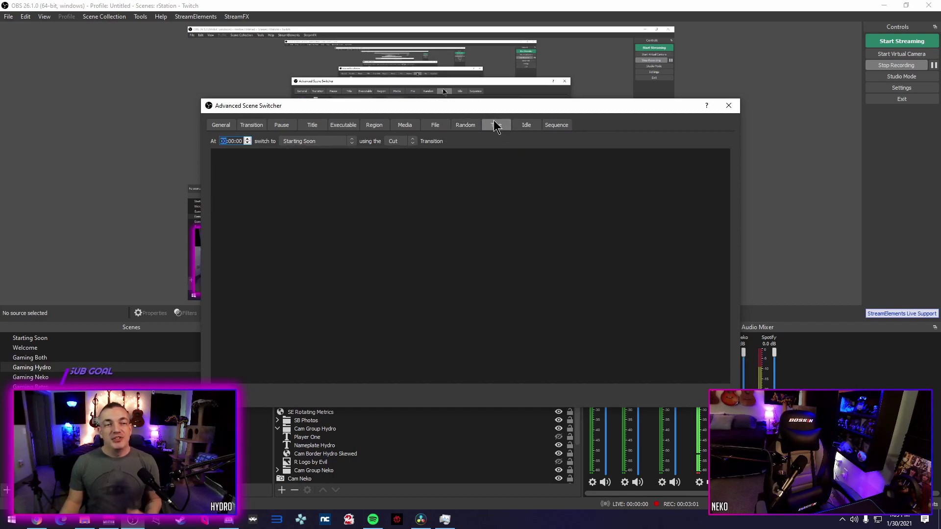
pyautogui.click(528, 126)
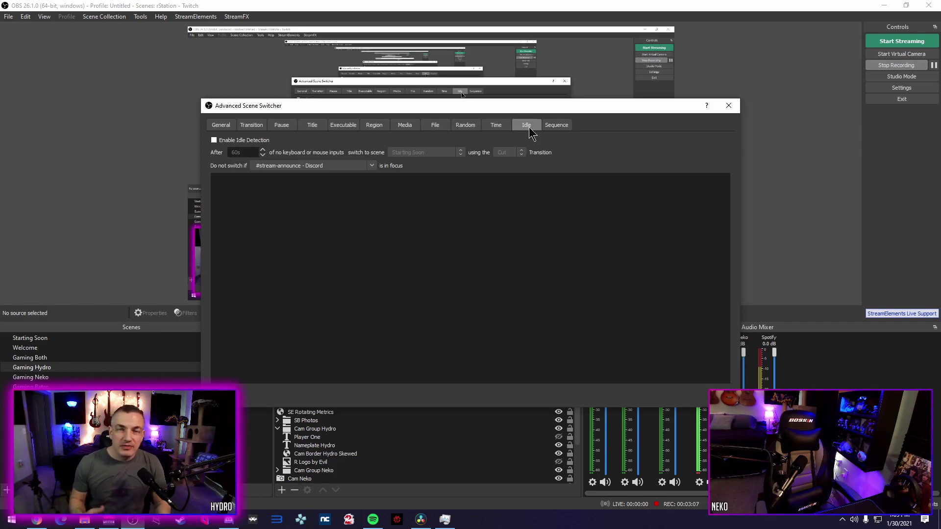
# Inspect each sequence row (Gaming Both, Hydro, Neko), keeping delays in seconds
pyautogui.click(558, 128)
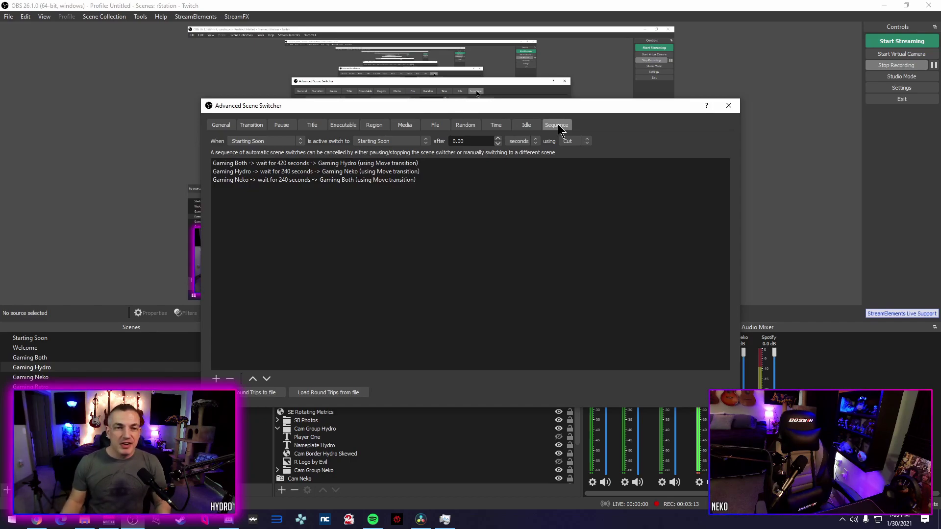
pyautogui.click(231, 165)
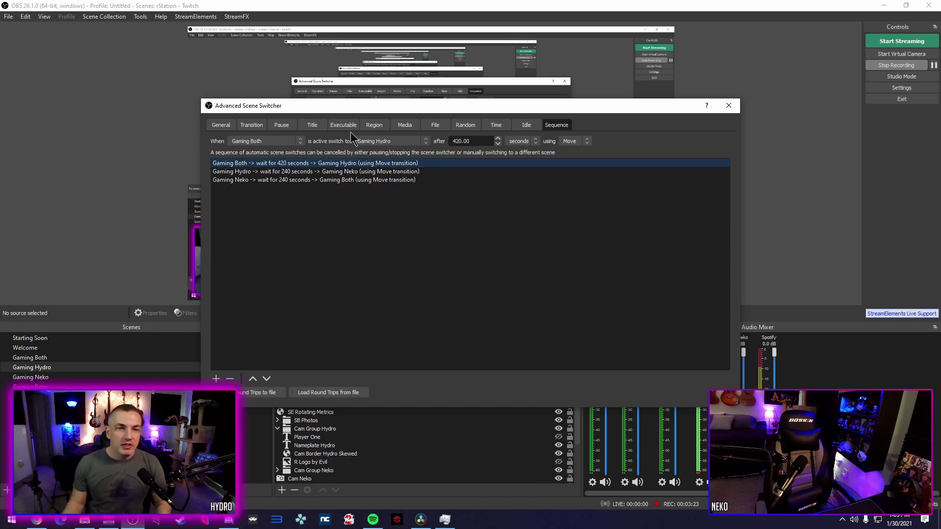
pyautogui.click(236, 172)
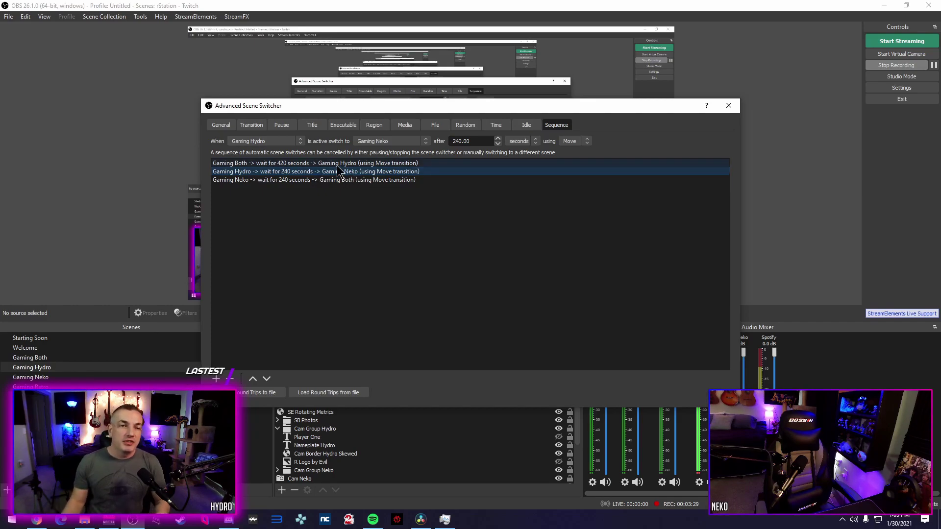
pyautogui.click(234, 180)
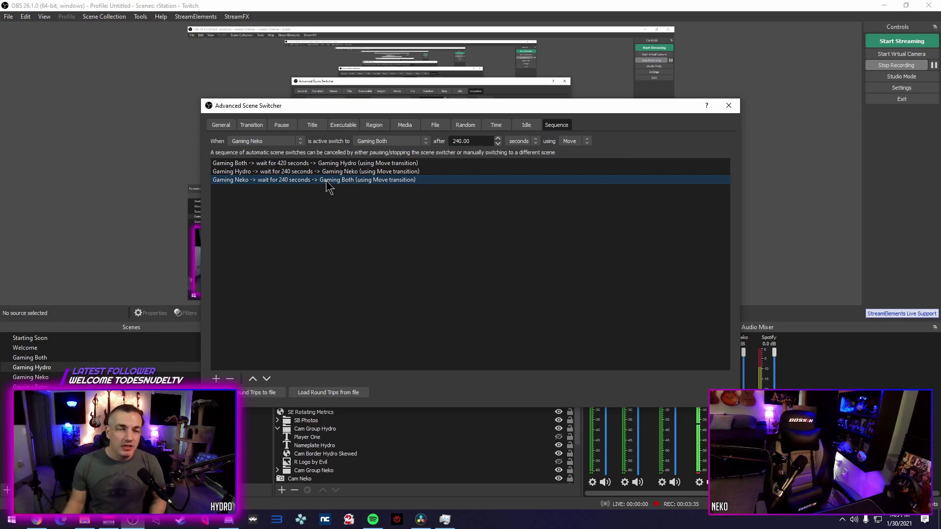
pyautogui.click(529, 143)
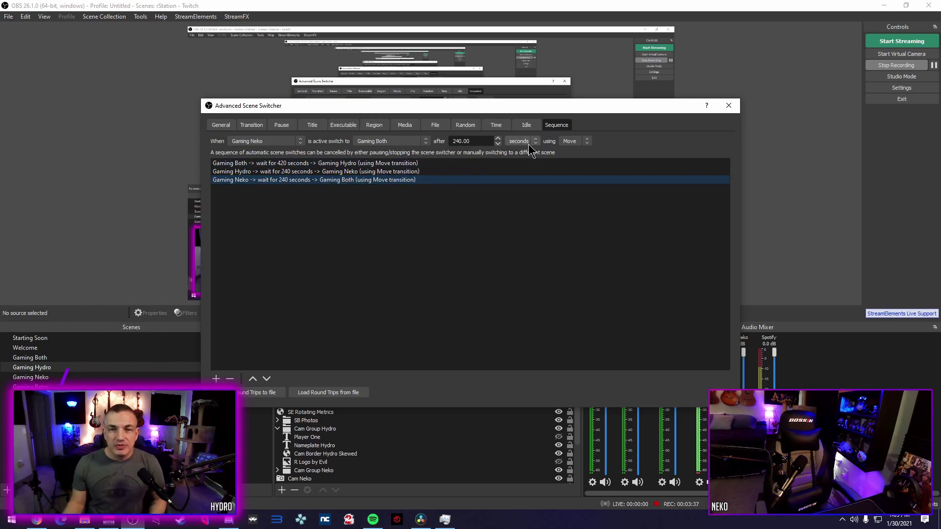
pyautogui.click(519, 148)
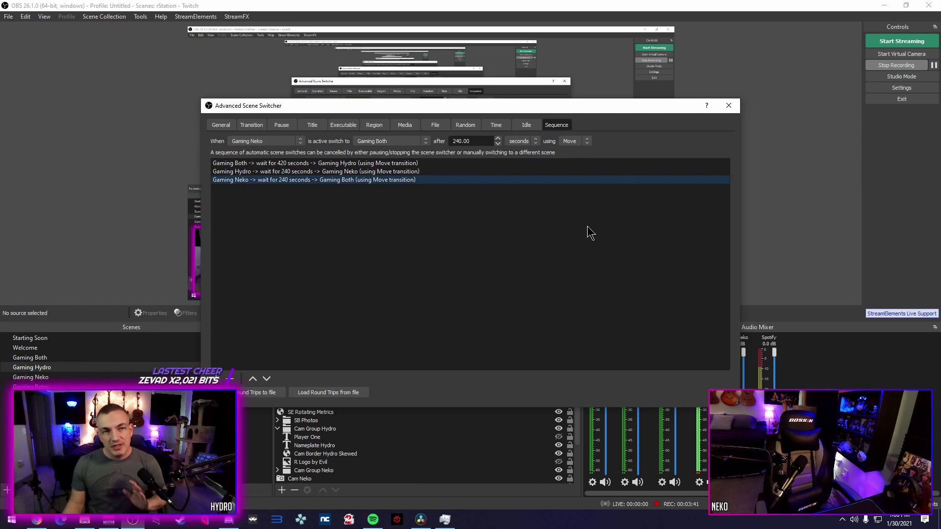